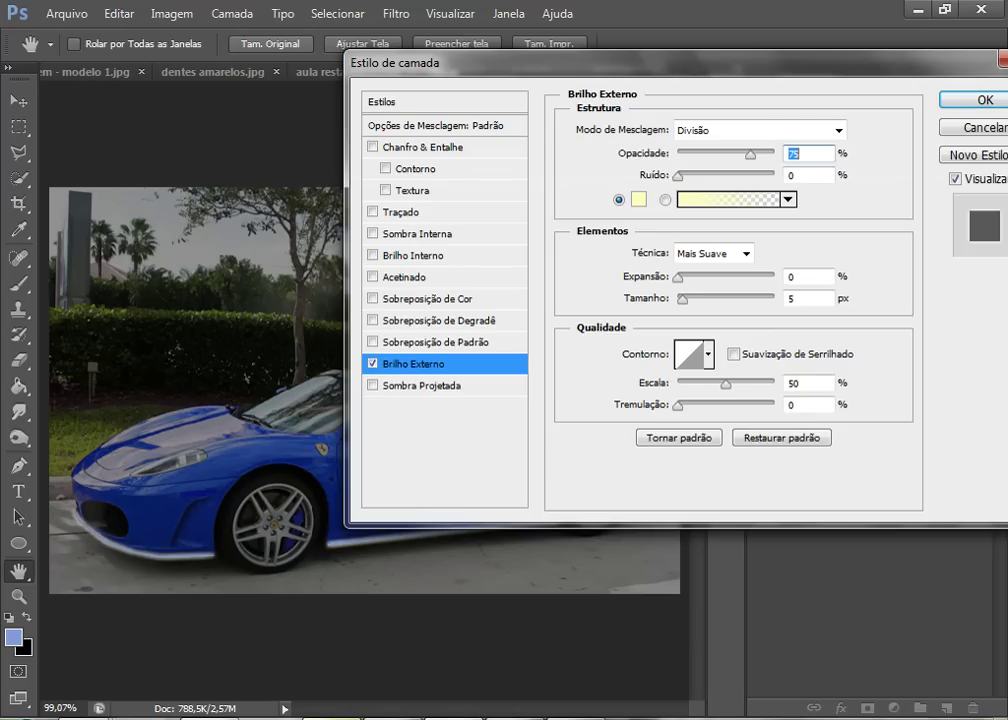
Change the Outer Glow colour from pale yellow to medium blue 356fc6
click(638, 199)
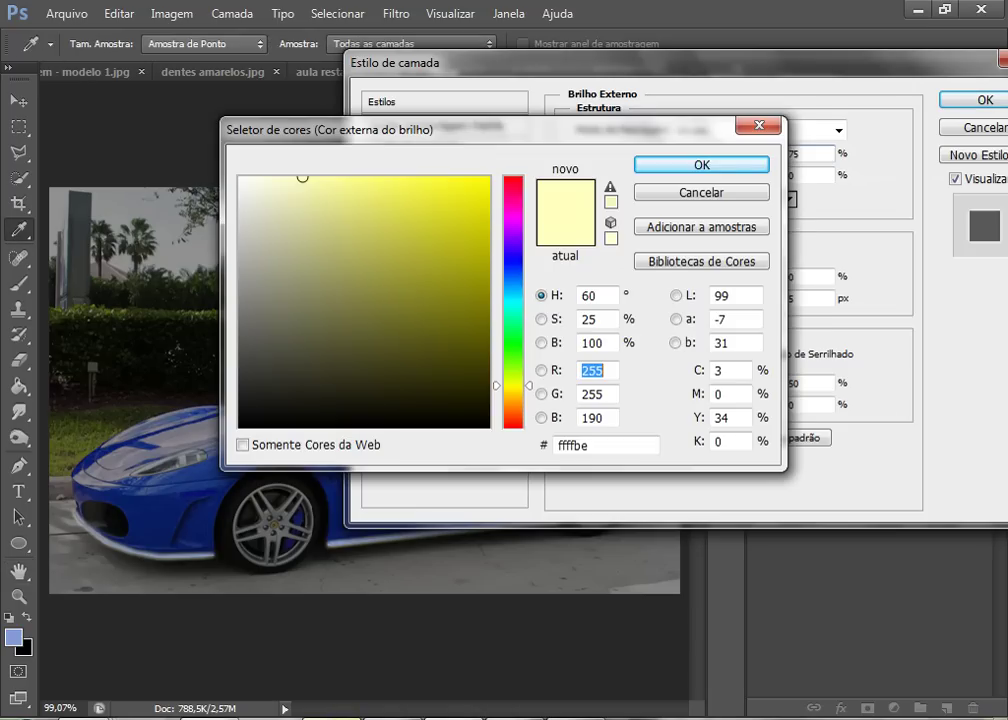
click(180, 210)
click(180, 210)
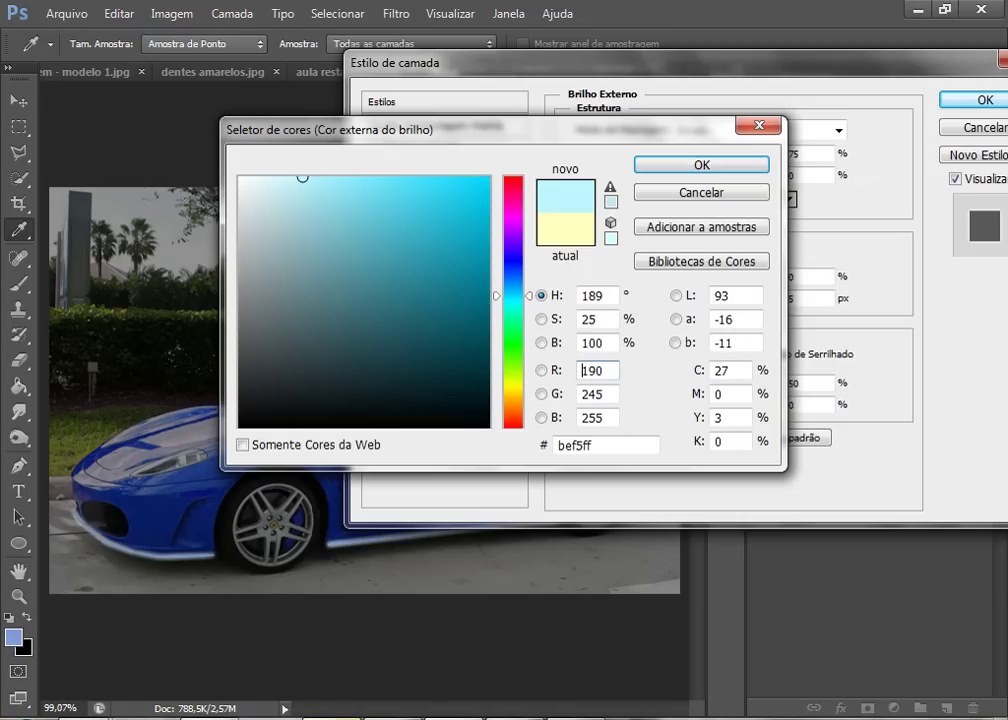
click(110, 420)
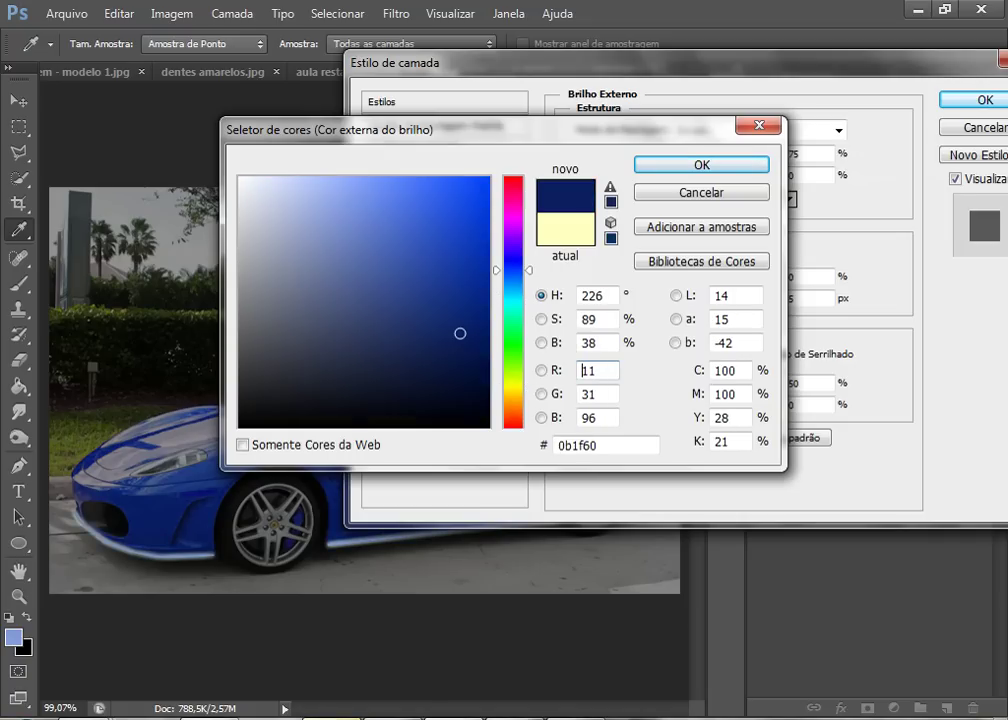
mouse_move(461, 333)
mouse_down()
mouse_move(402, 258)
mouse_move(385, 252)
mouse_up()
drag(513, 270, 513, 285)
click(368, 218)
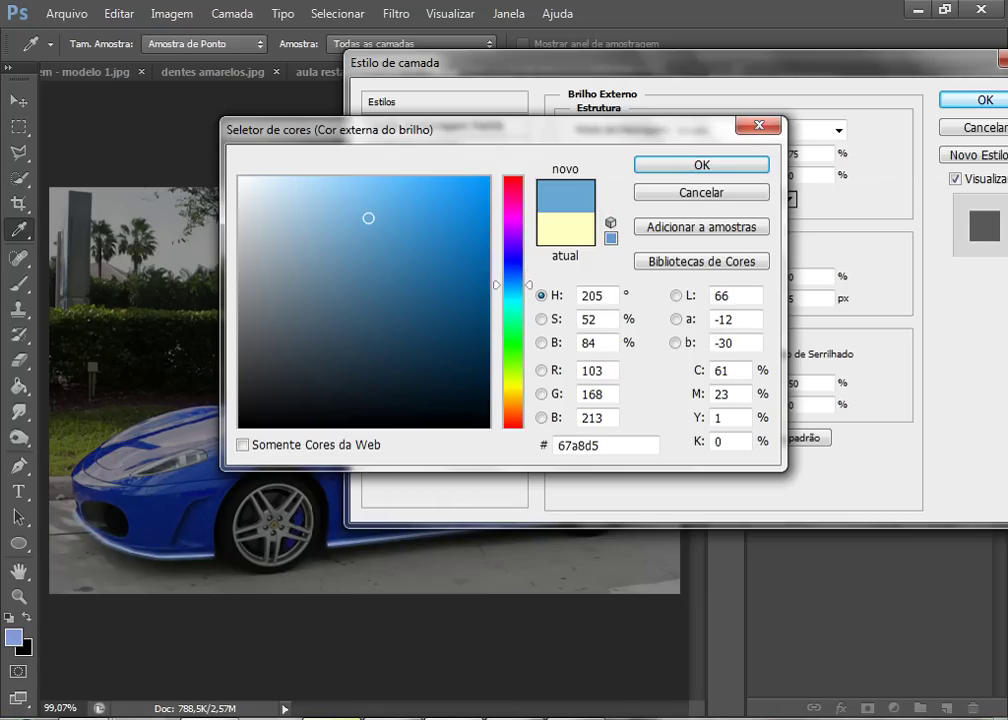
click(377, 221)
drag(513, 285, 513, 277)
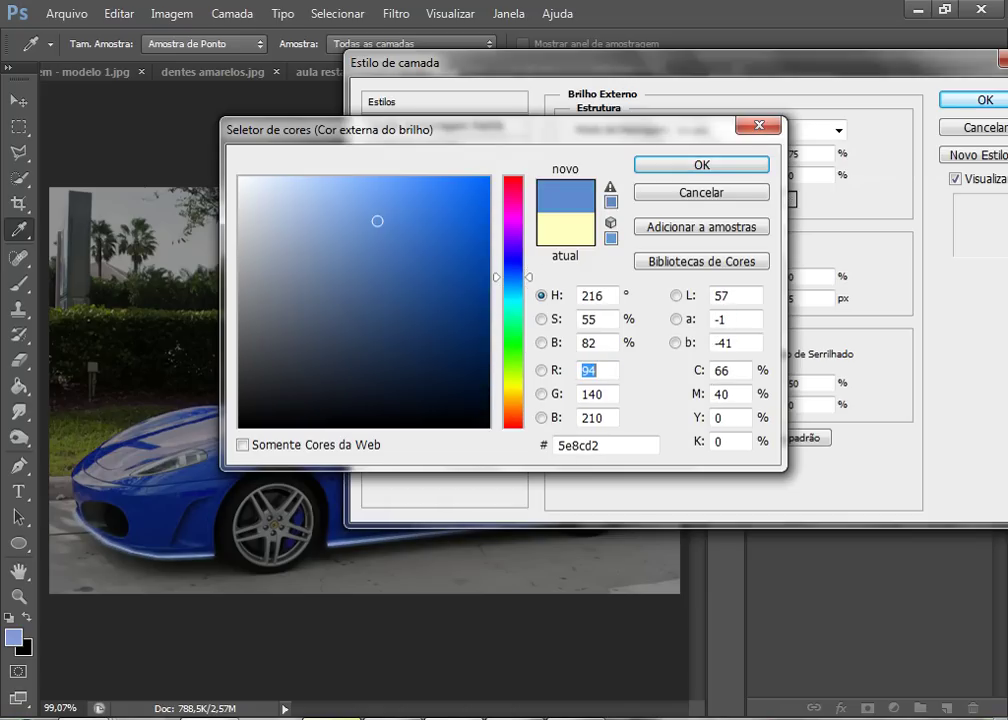
drag(430, 236, 434, 239)
click(420, 232)
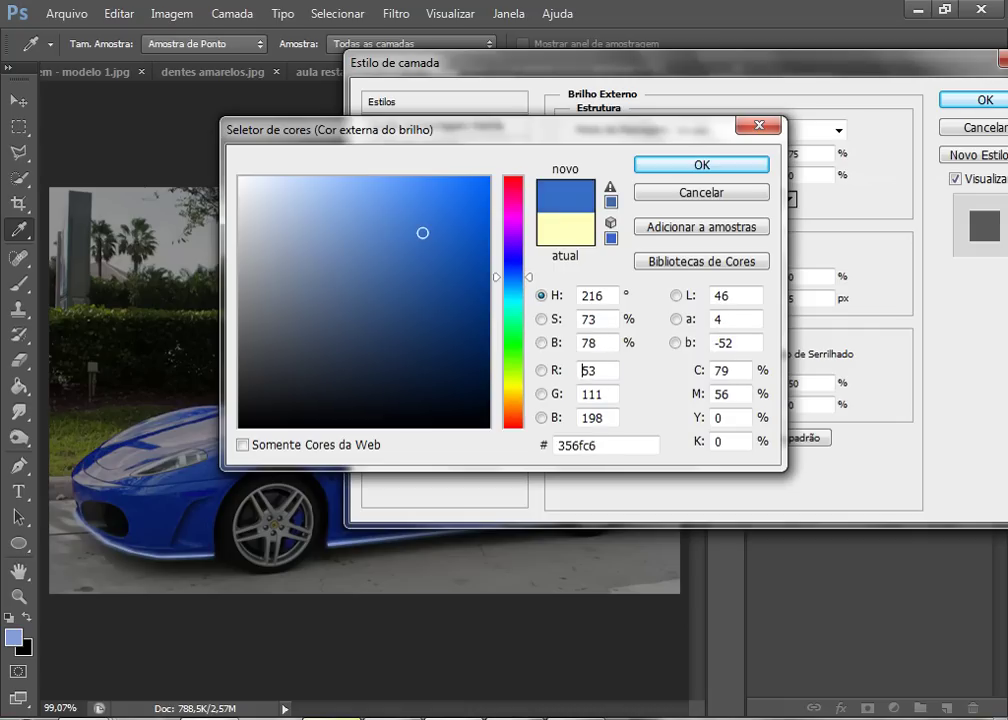
click(701, 164)
Switch the Outer Glow technique to Precise and start adjusting the glow size
click(713, 253)
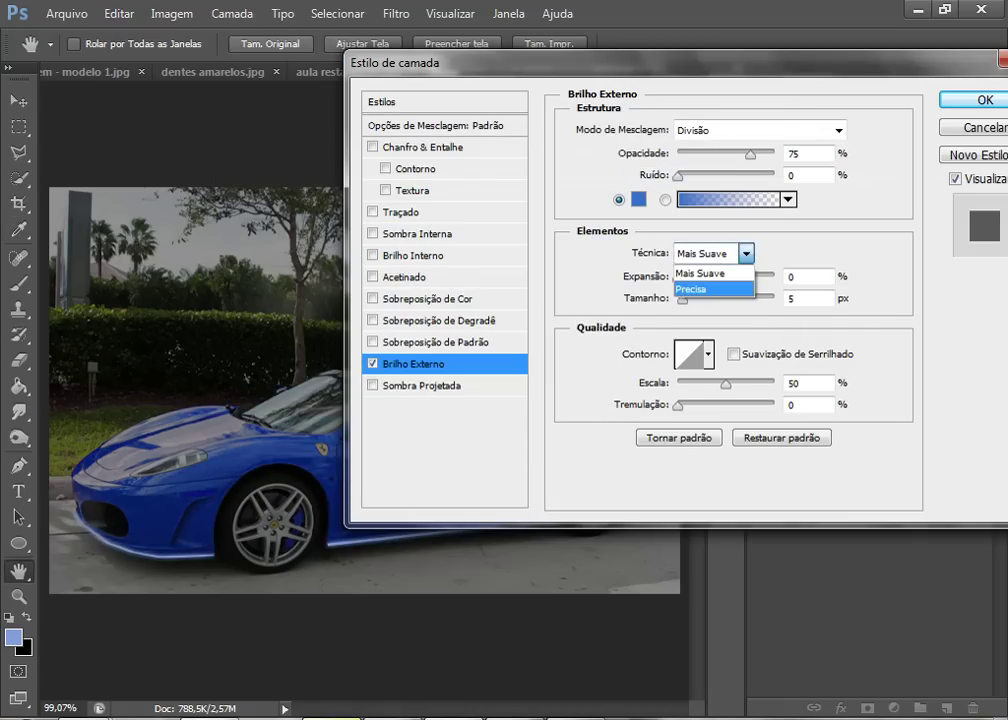
click(698, 286)
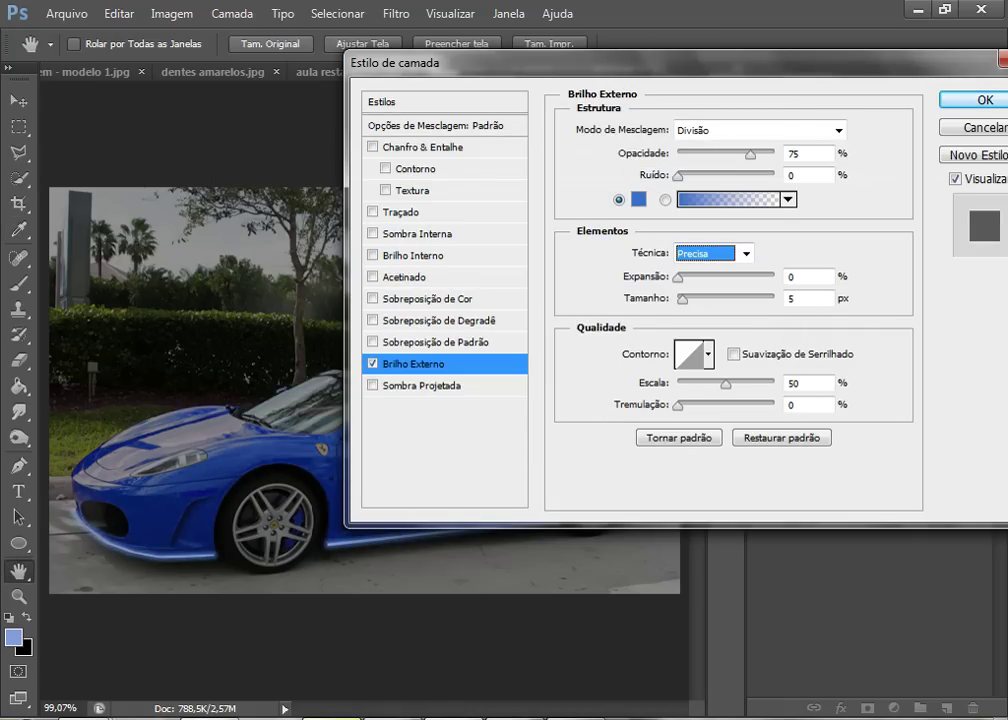
click(750, 153)
drag(682, 298, 690, 298)
key(Down)
key(Down)
key(Down)
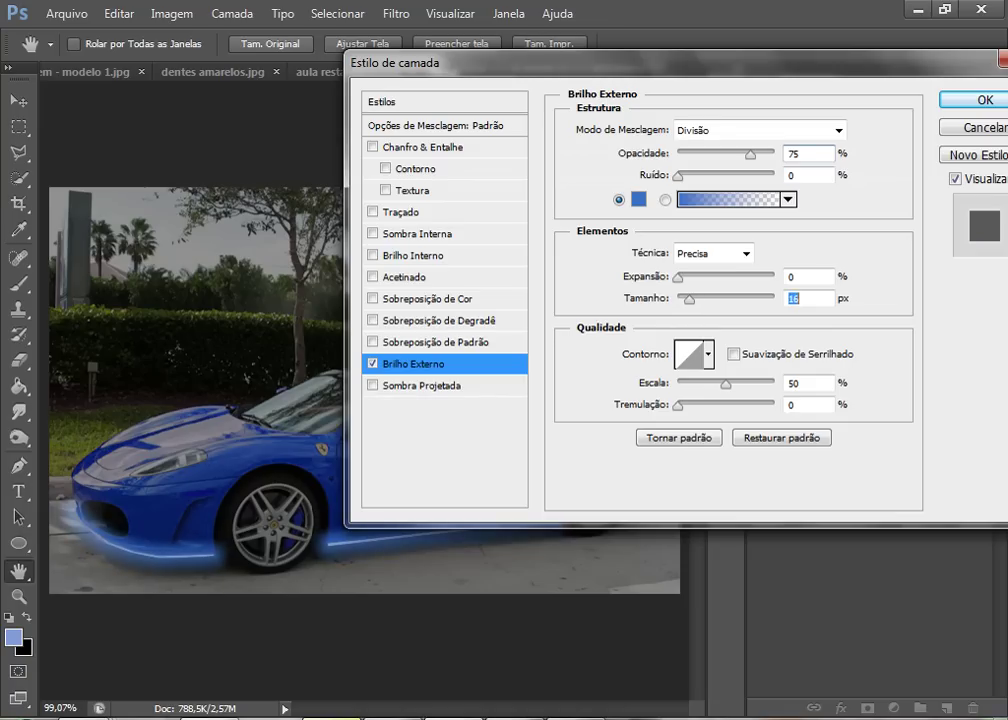
mouse_move(446, 62)
mouse_down()
mouse_move(498, 62)
mouse_move(588, 17)
mouse_move(298, 20)
mouse_move(252, 31)
mouse_up()
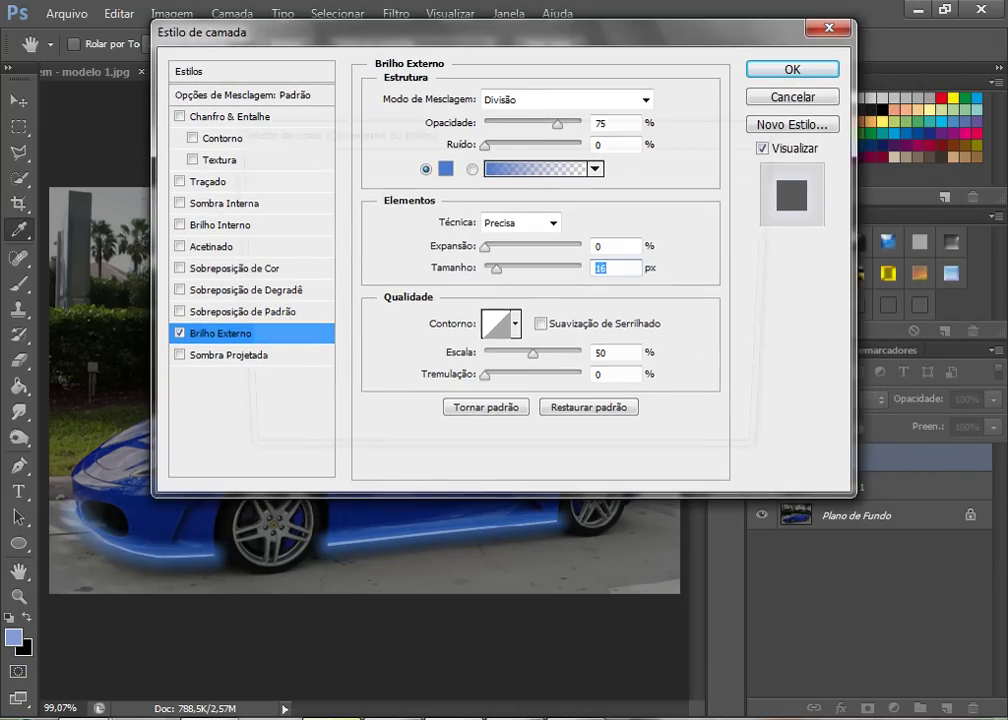
Change the glow colour to a deeper blue, 1664d8
click(445, 168)
drag(451, 232, 457, 220)
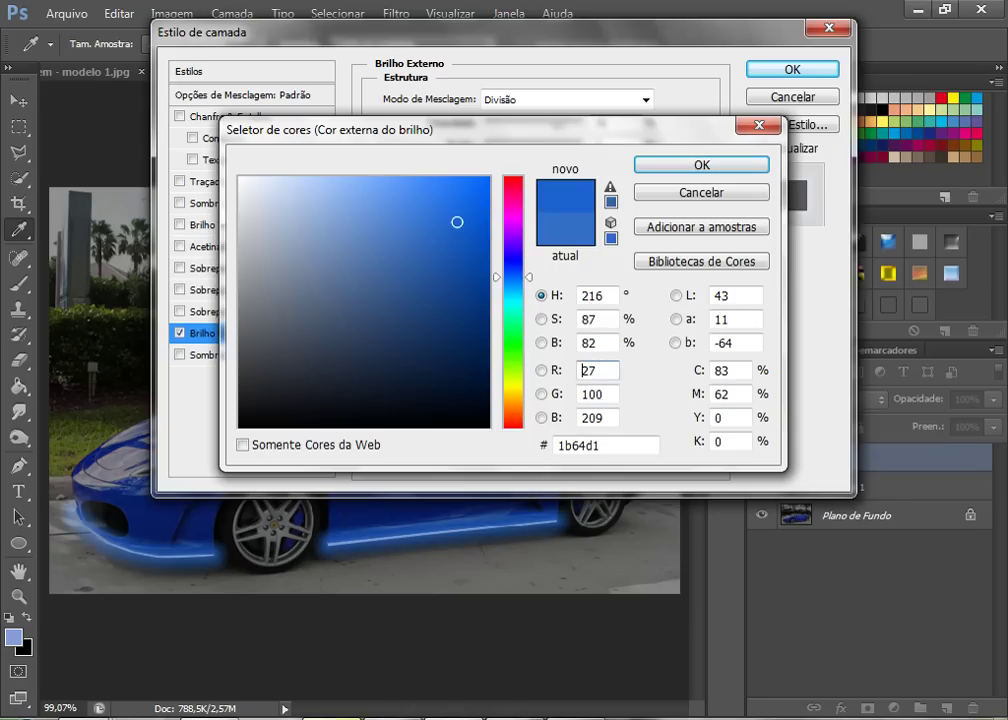
click(464, 215)
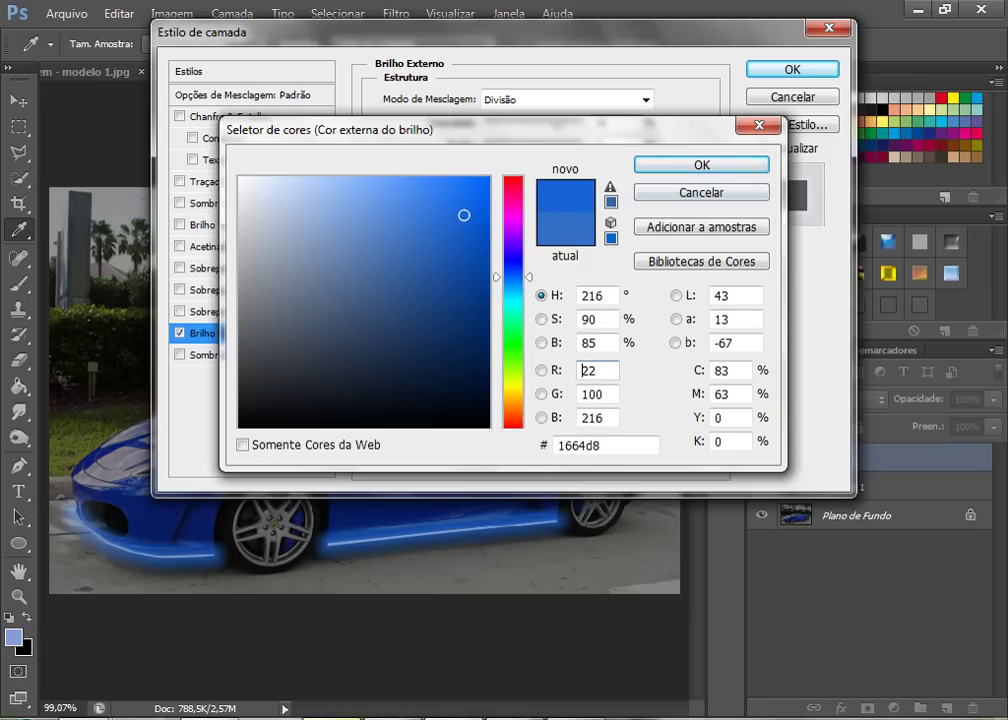
key(Return)
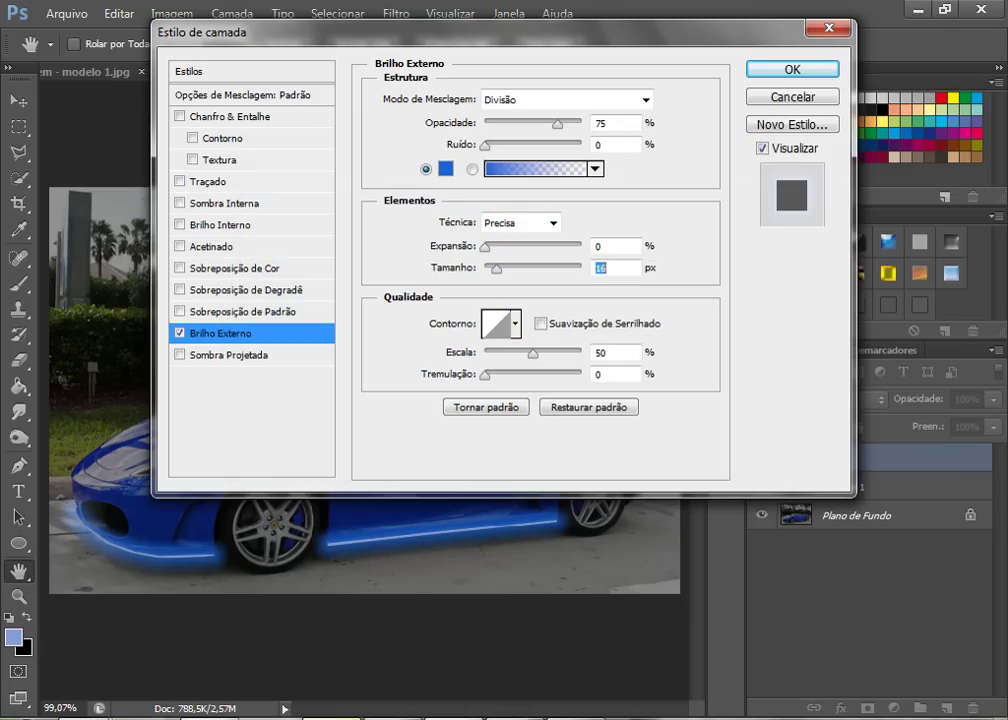
Set the glow size to 27 px and apply the Outer Glow
key(Up)
key(Up)
key(Up)
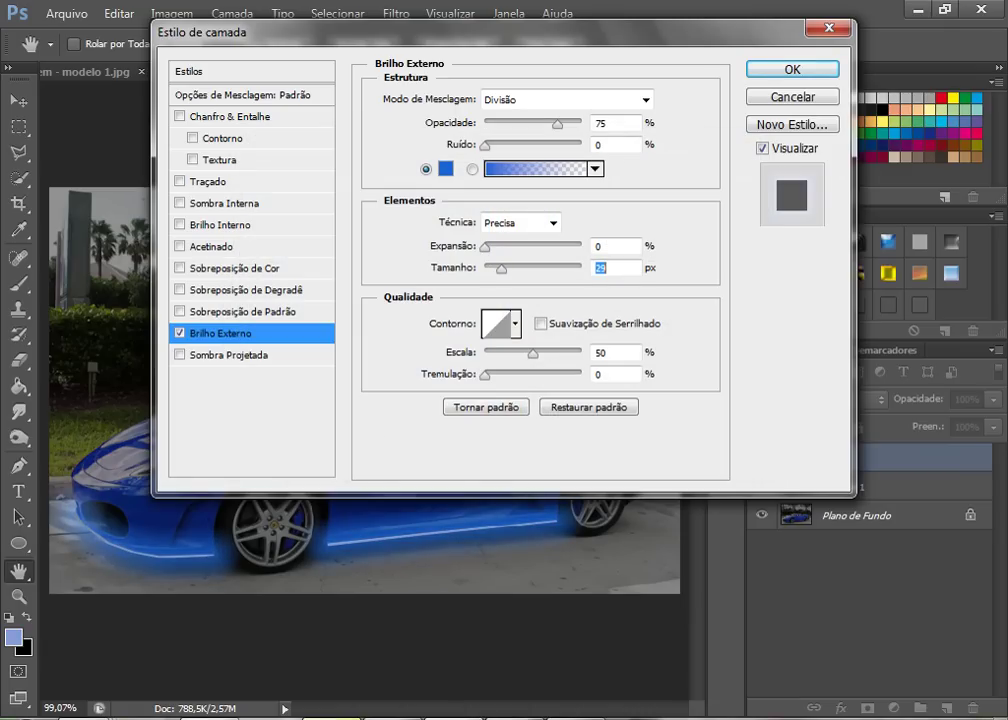
key(Down)
key(Down)
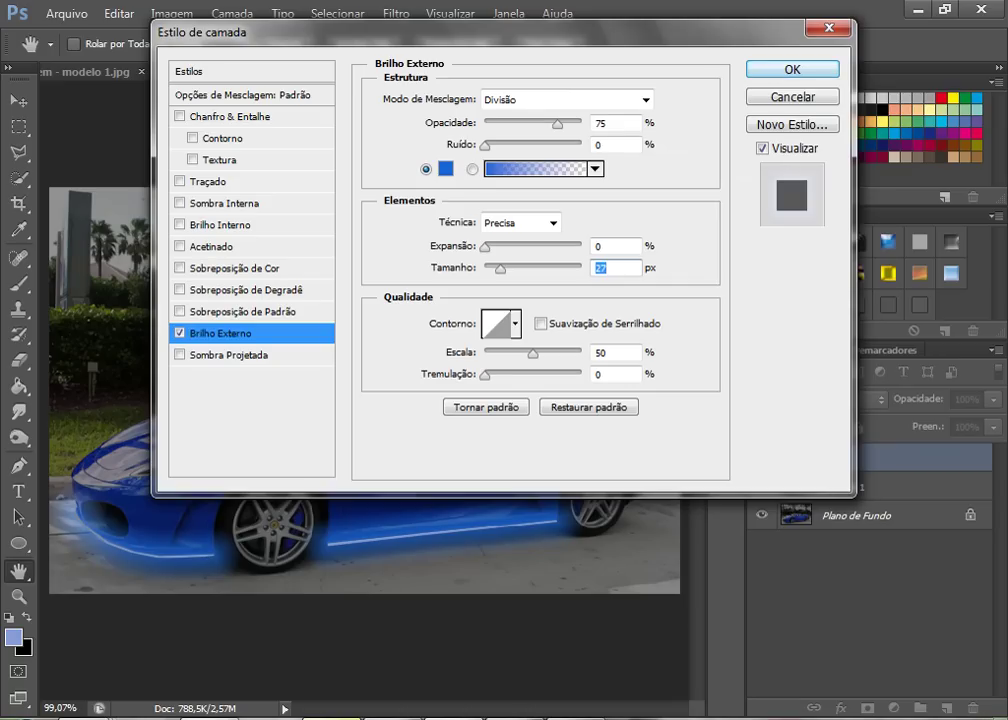
click(606, 268)
key(Return)
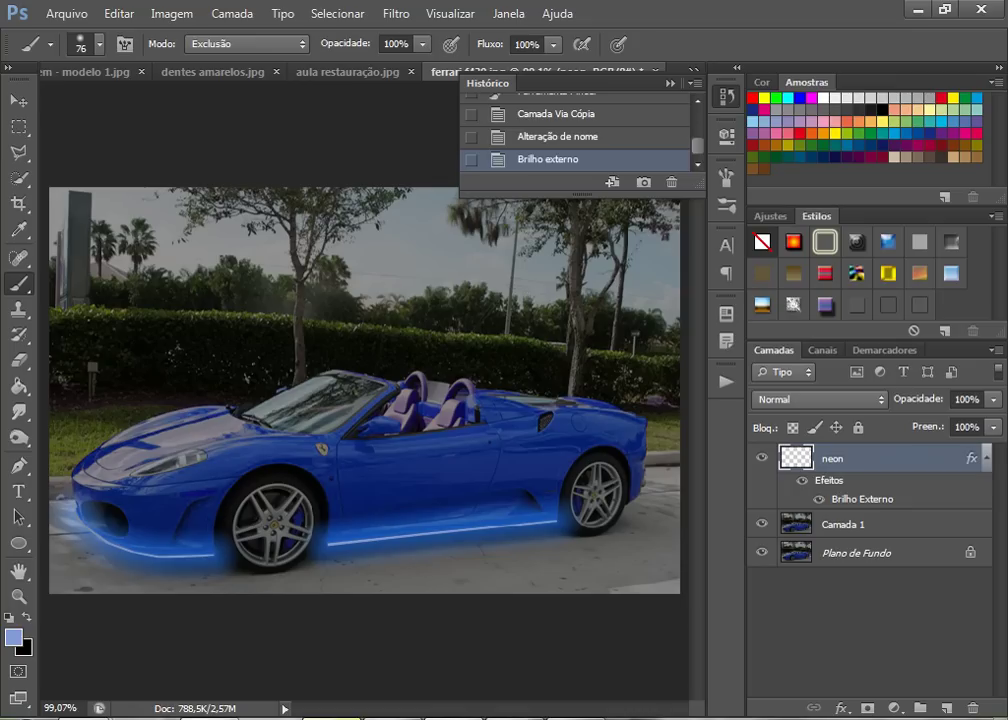
Select the Polygonal Lasso and frame the car's side sill at 200% zoom
click(17, 152)
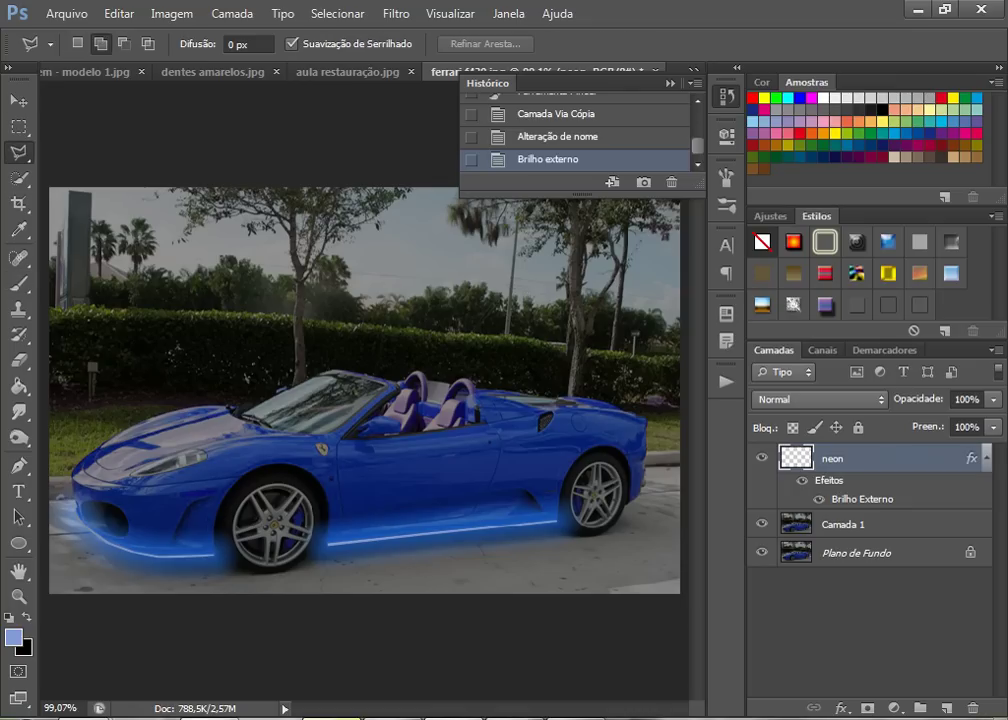
key(ctrl+plus)
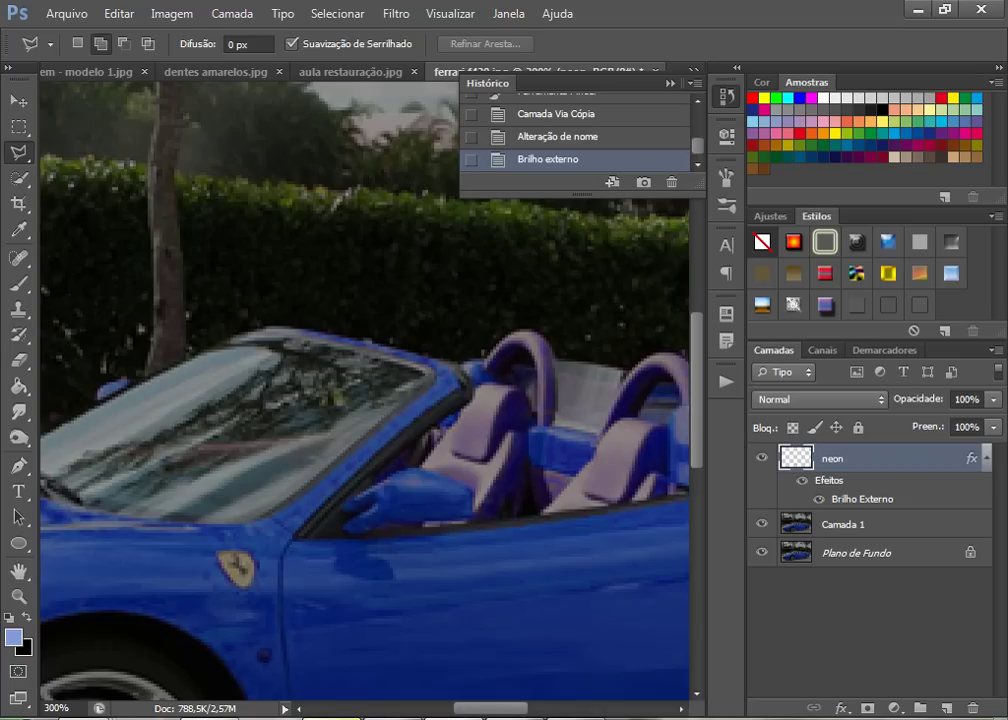
key(ctrl+plus)
key(ctrl+plus)
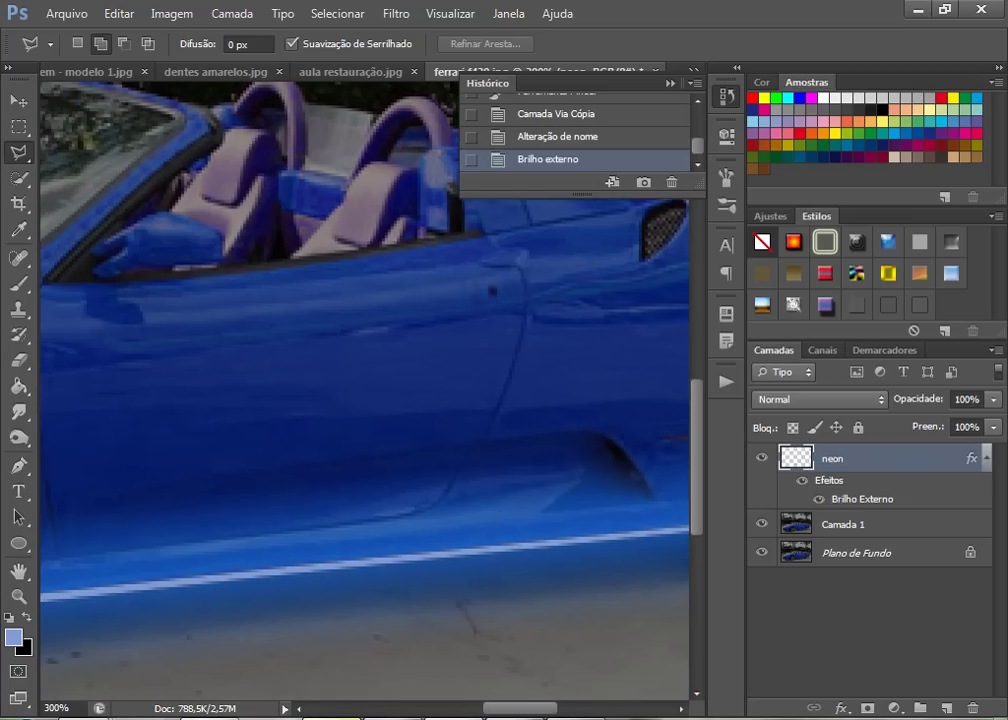
key(ctrl+minus)
key(ctrl+minus)
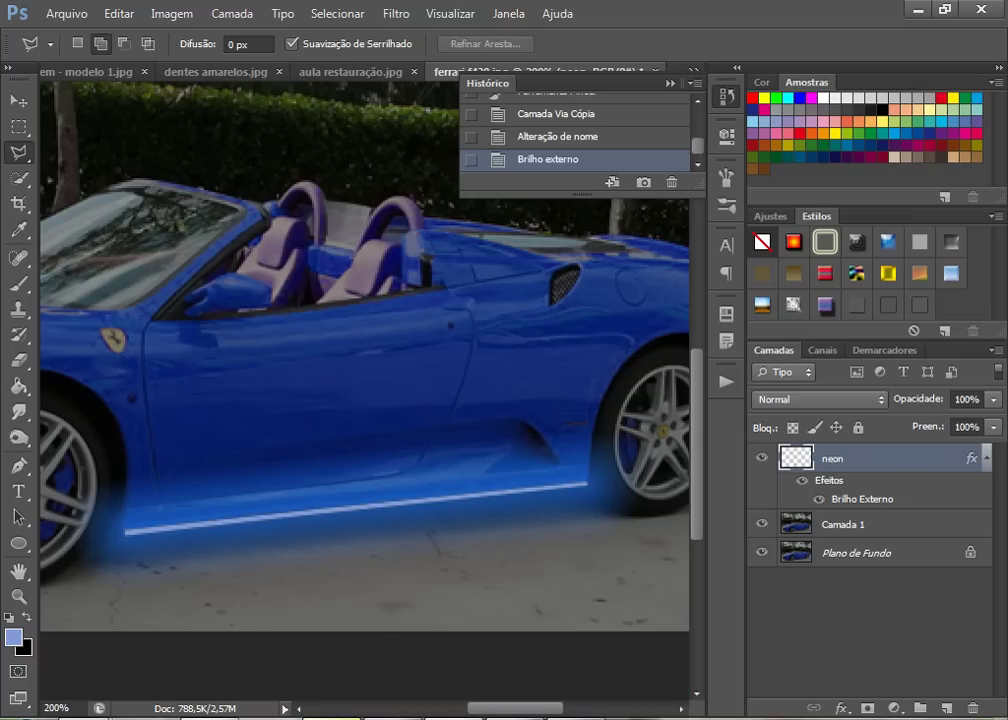
Outline the lower door panel above the neon sill with a polygonal selection
click(124, 521)
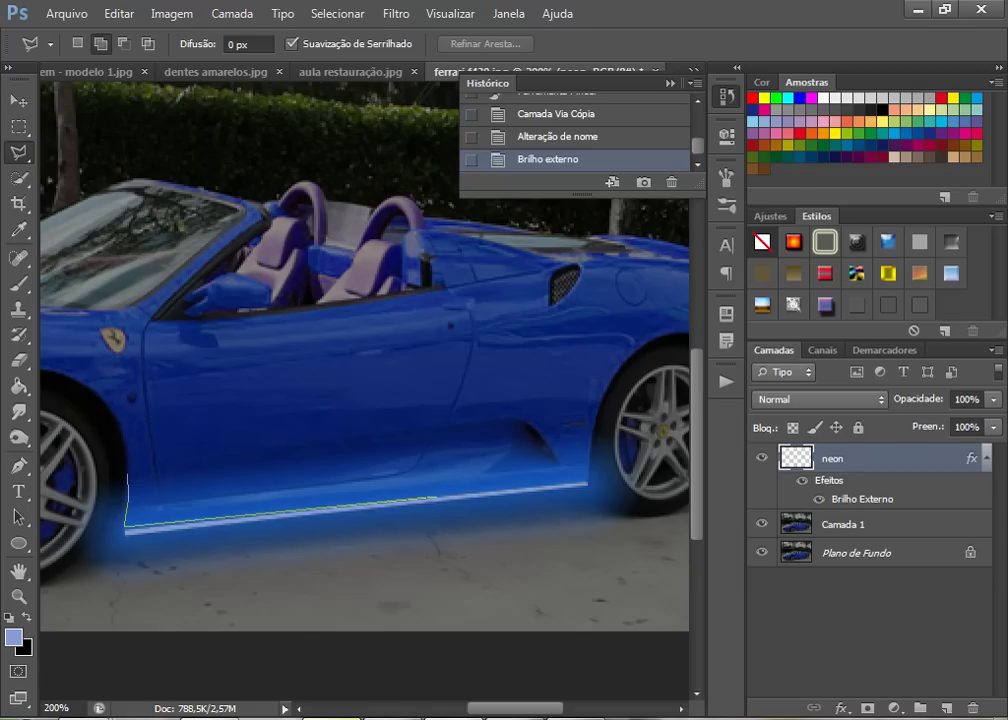
click(587, 483)
click(597, 413)
click(490, 413)
click(231, 524)
Switch to the Eraser tool
key(e)
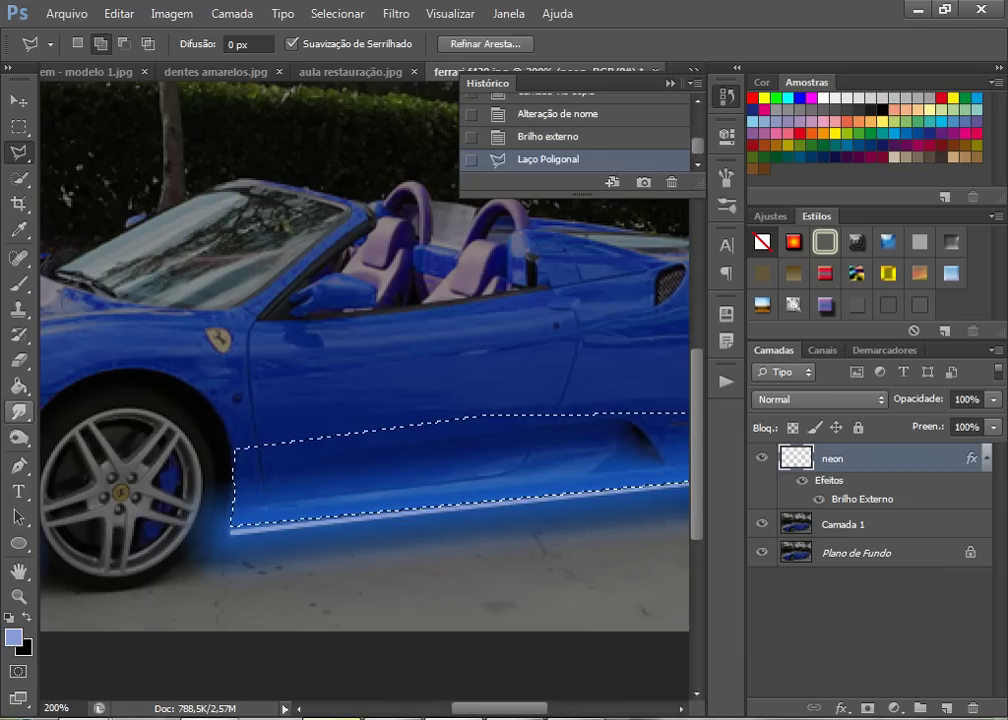
key(t)
key(e)
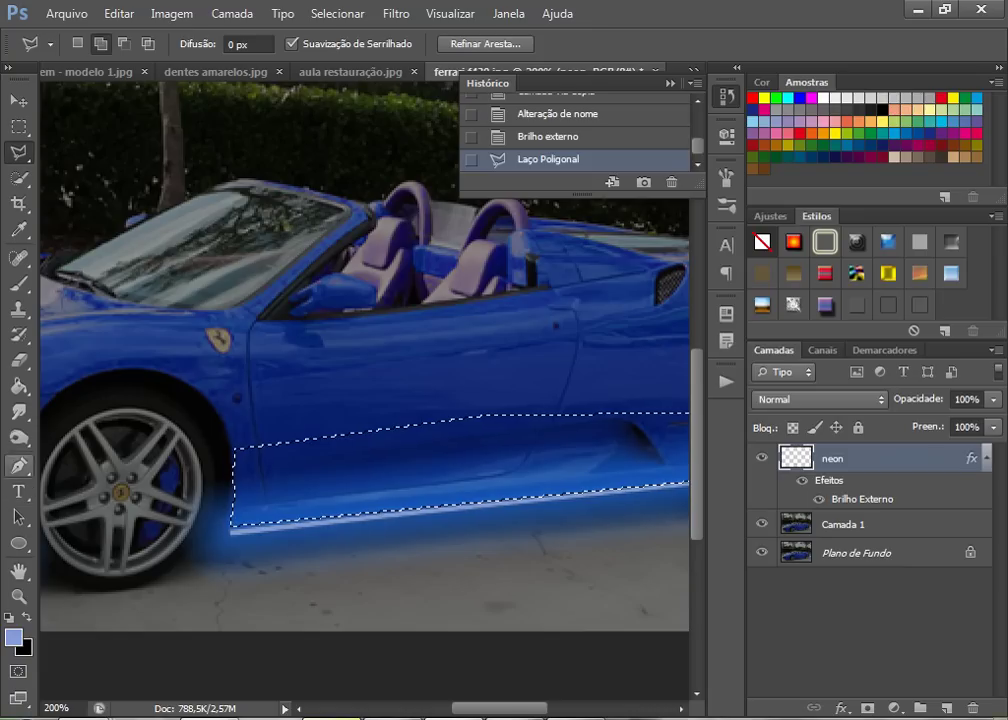
key(e)
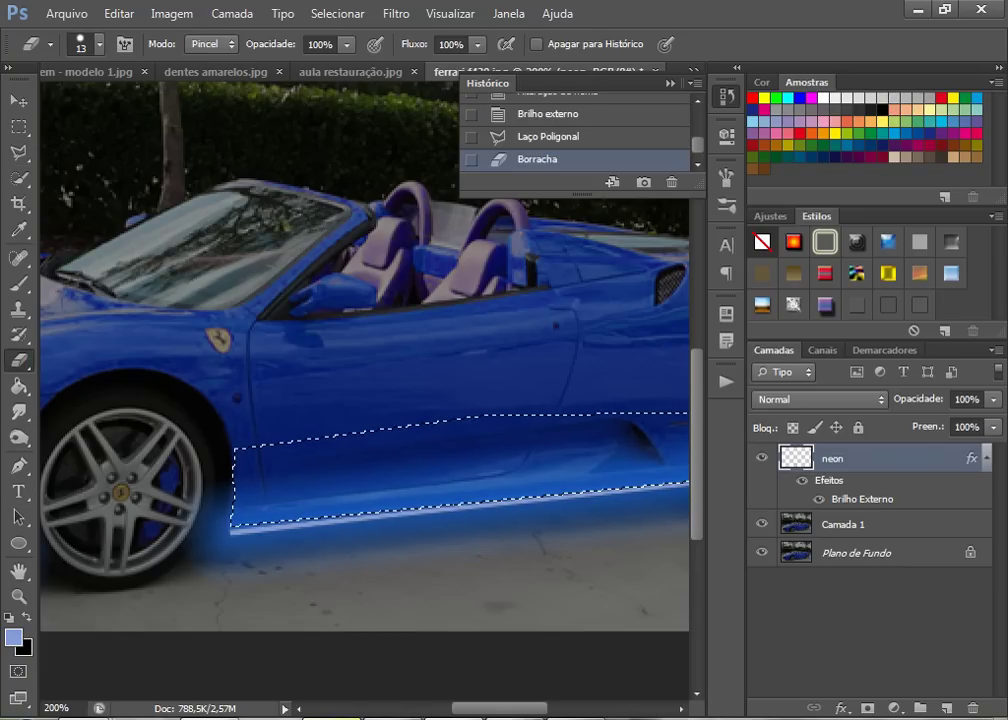
Select both Camada 1 and the neon layer in the Layers panel
scroll(364, 355, right, 3)
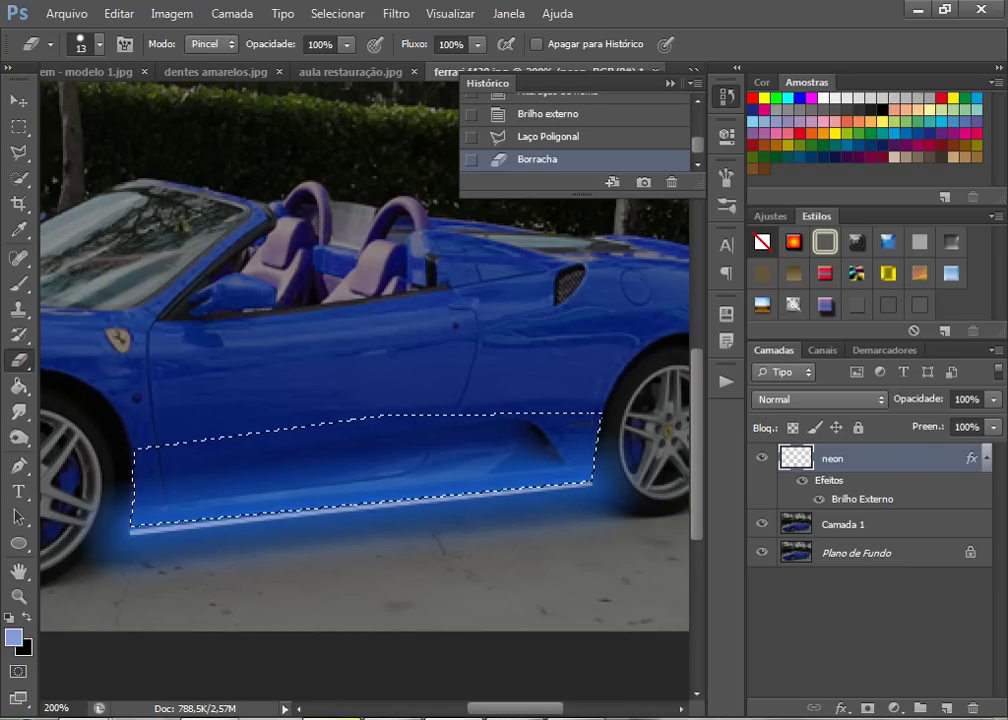
click(843, 524)
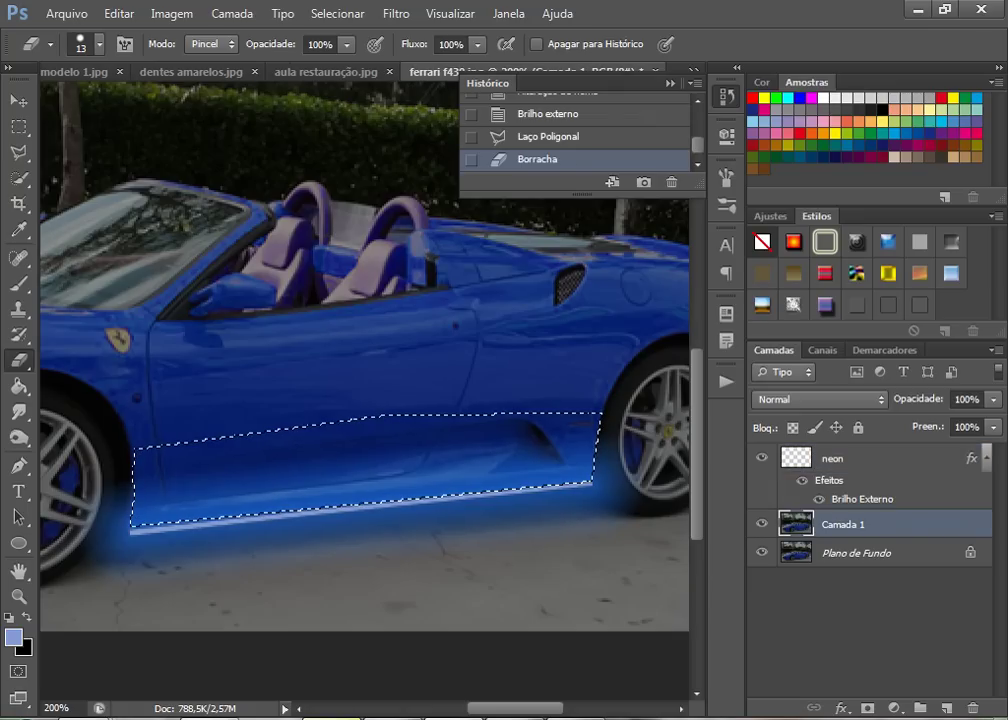
click(843, 458)
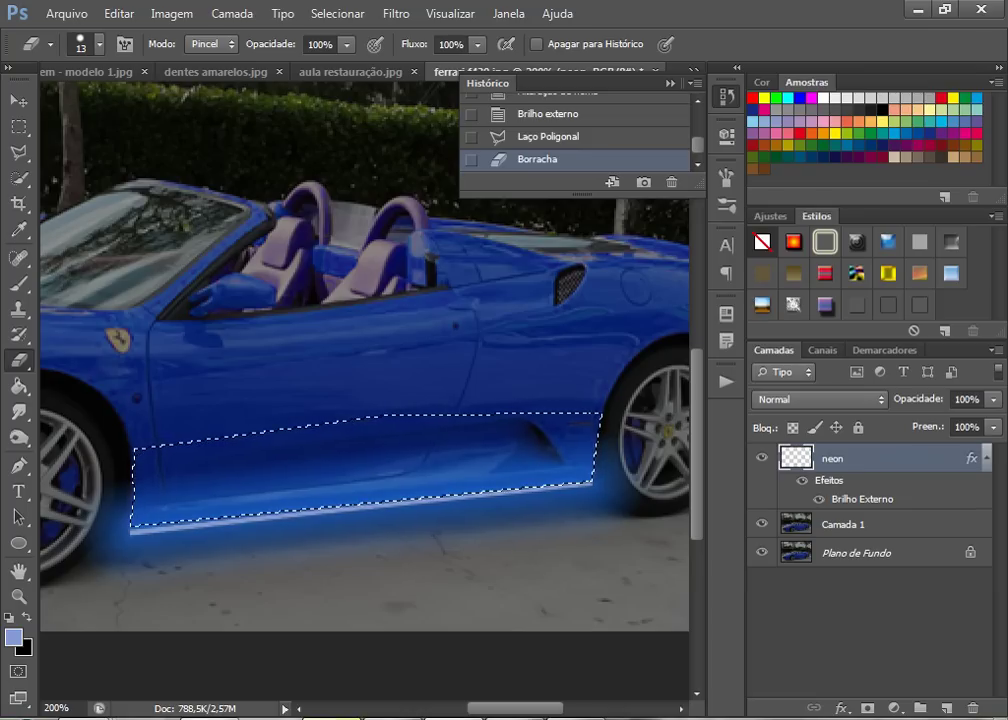
click(845, 524)
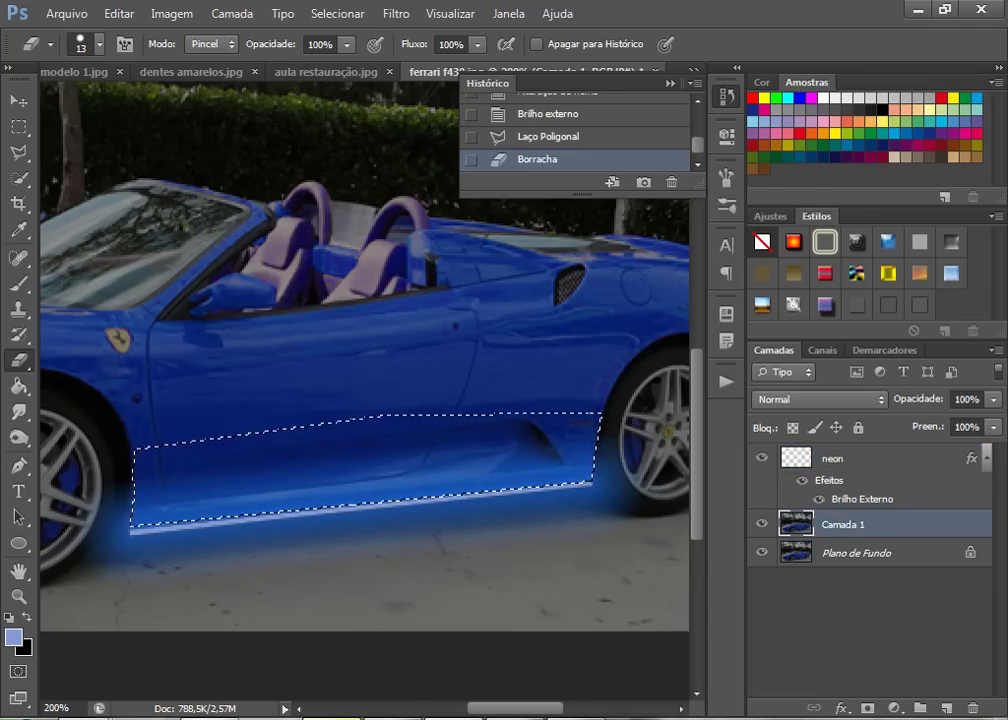
click(845, 458)
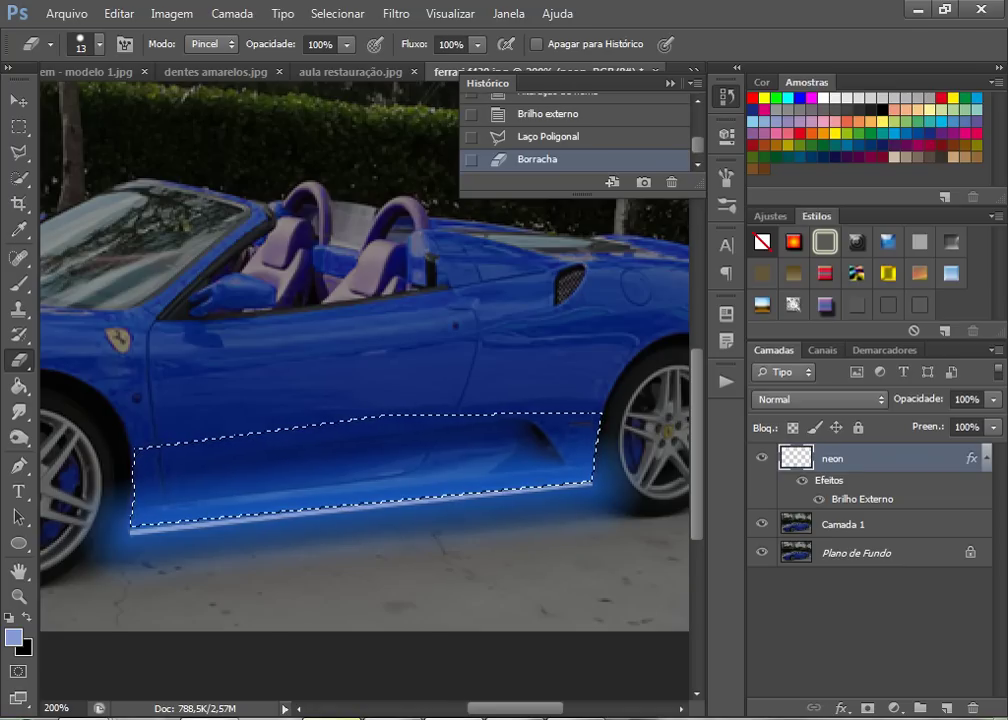
ctrl+click(842, 524)
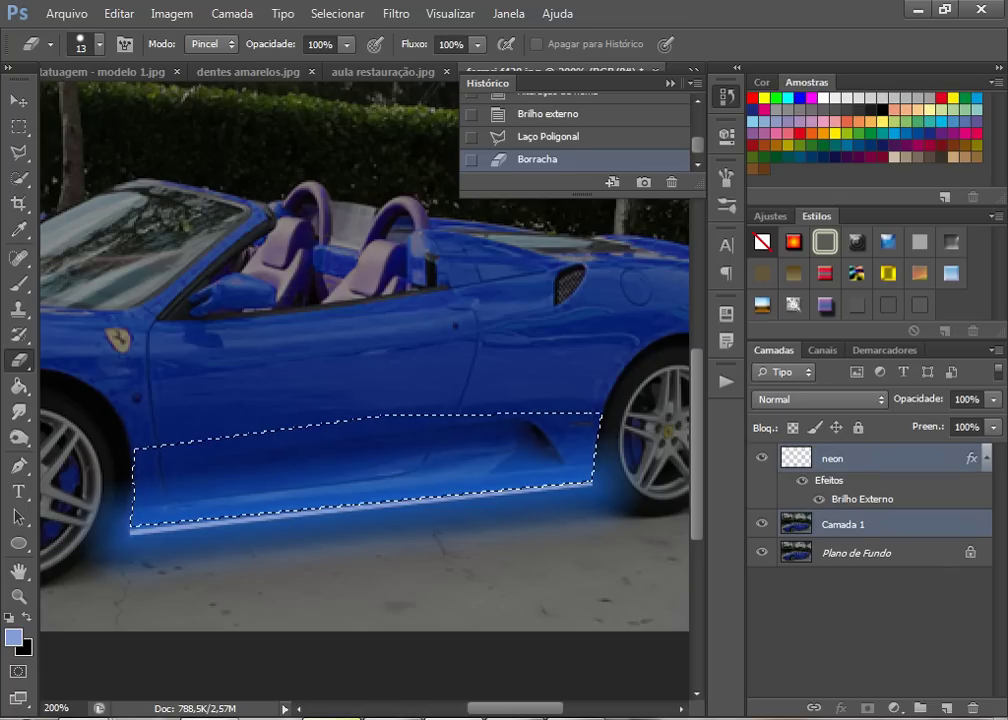
Merge Camada 1 into neon, try a 68 px eraser stroke, then undo it
right_click(842, 524)
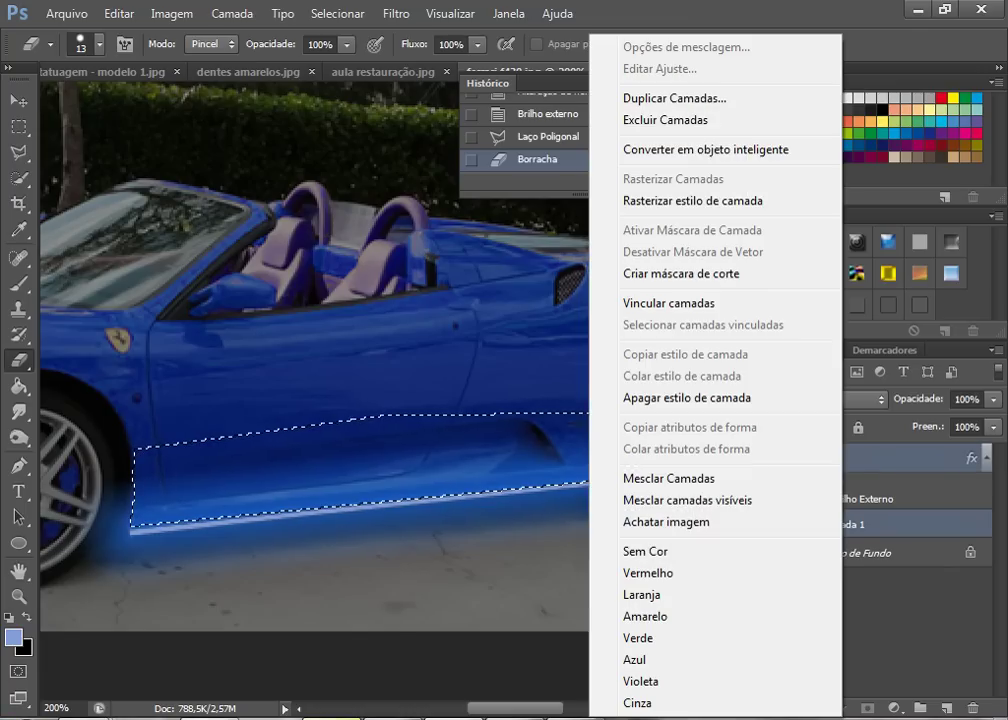
click(668, 478)
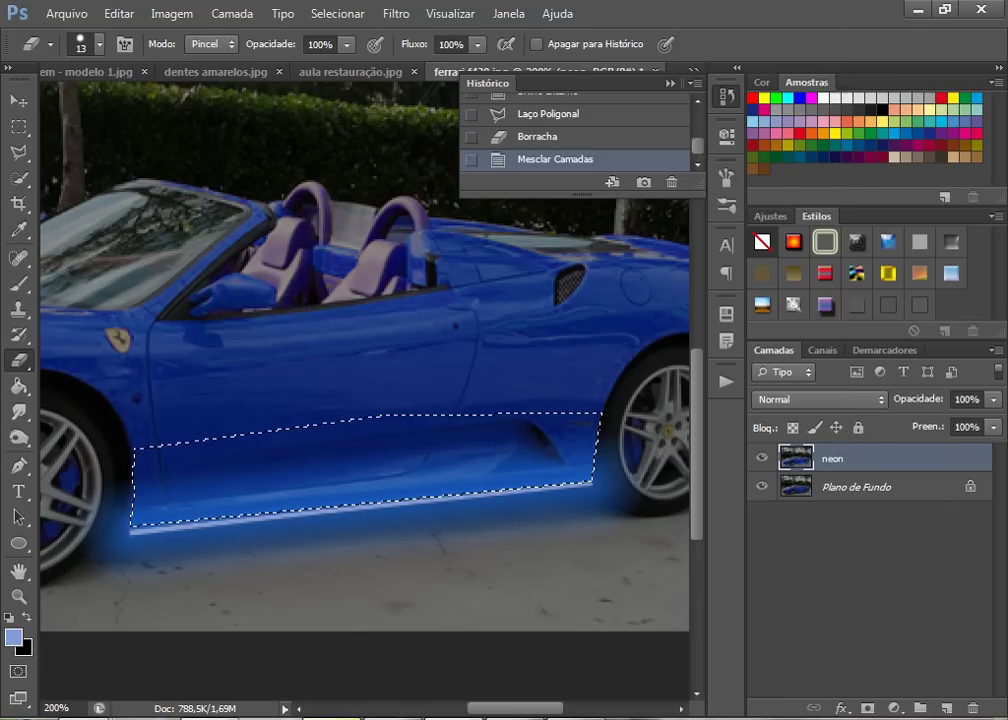
right_click(502, 454)
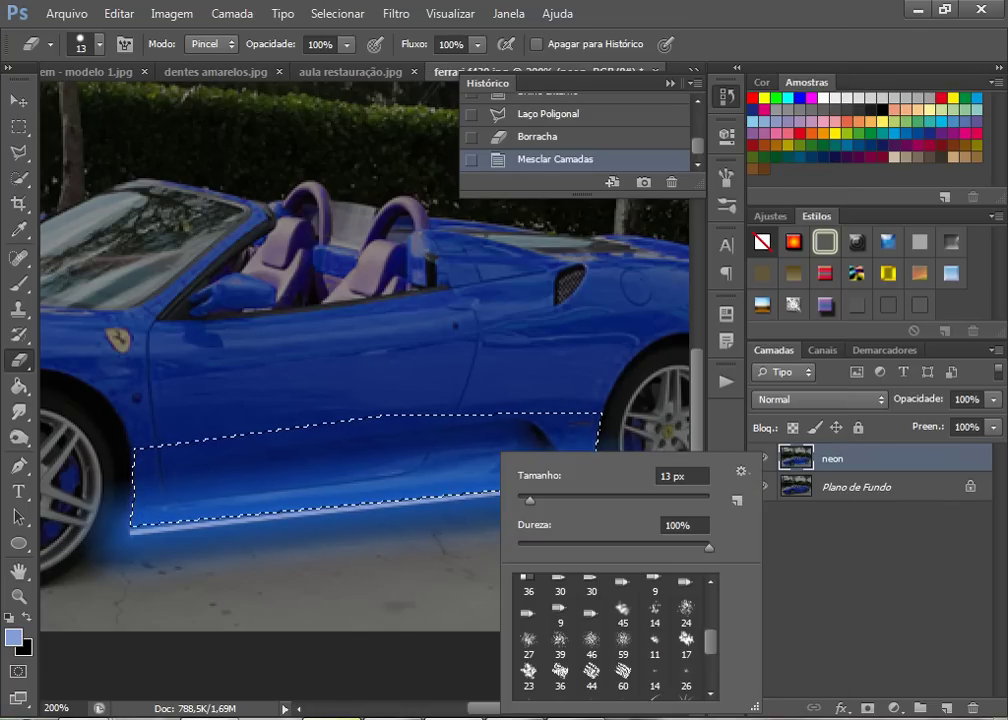
drag(529, 499, 582, 499)
key(Return)
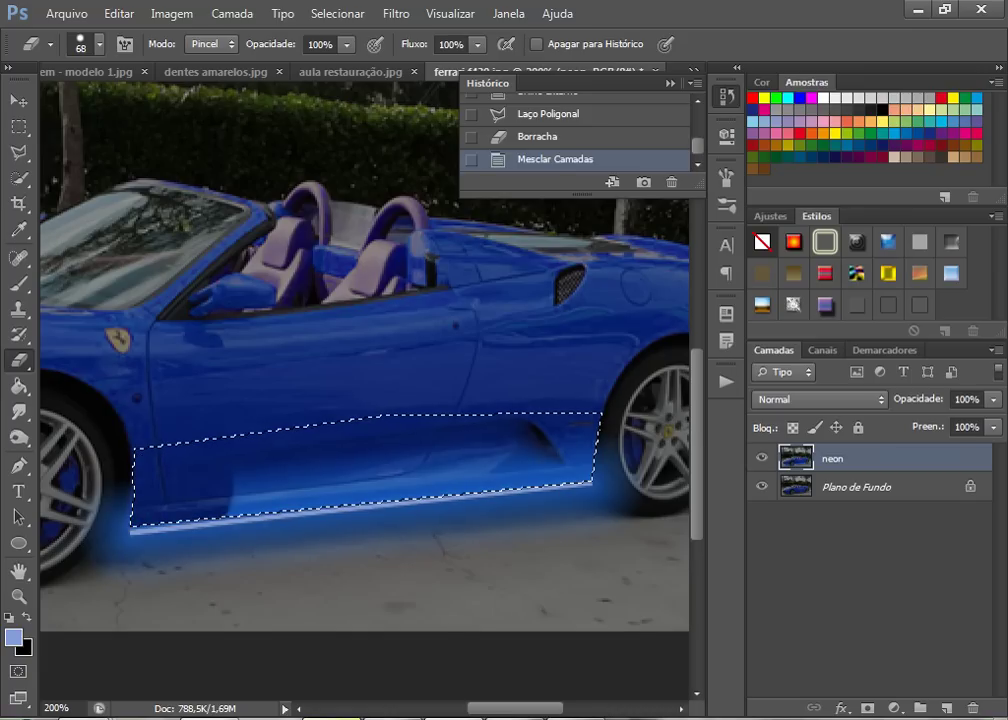
drag(195, 383, 450, 360)
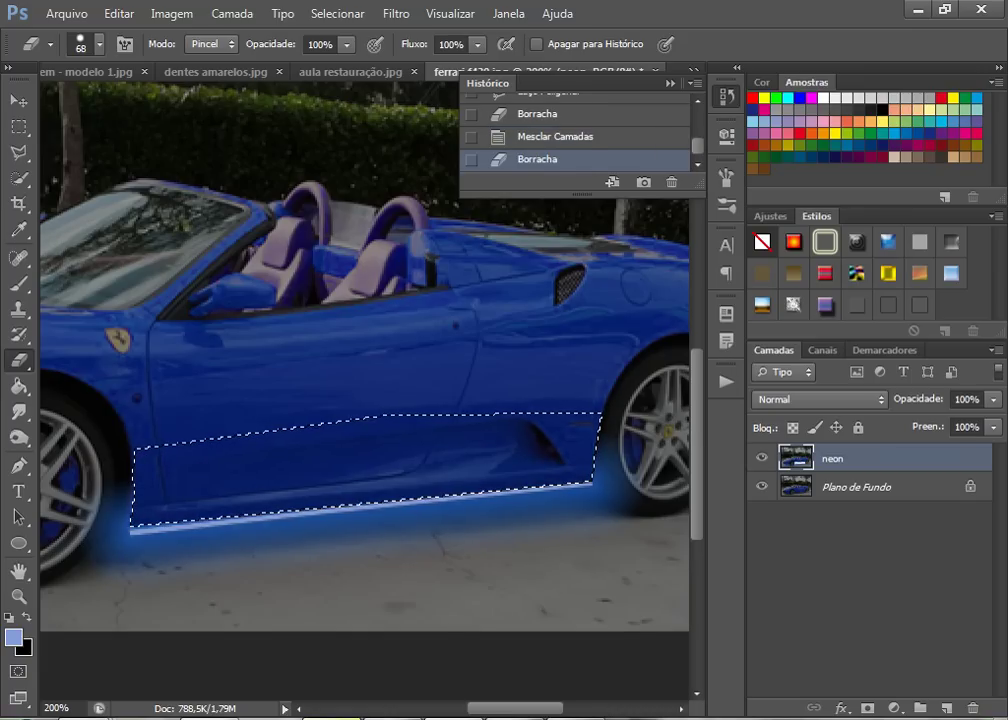
key(ctrl+z)
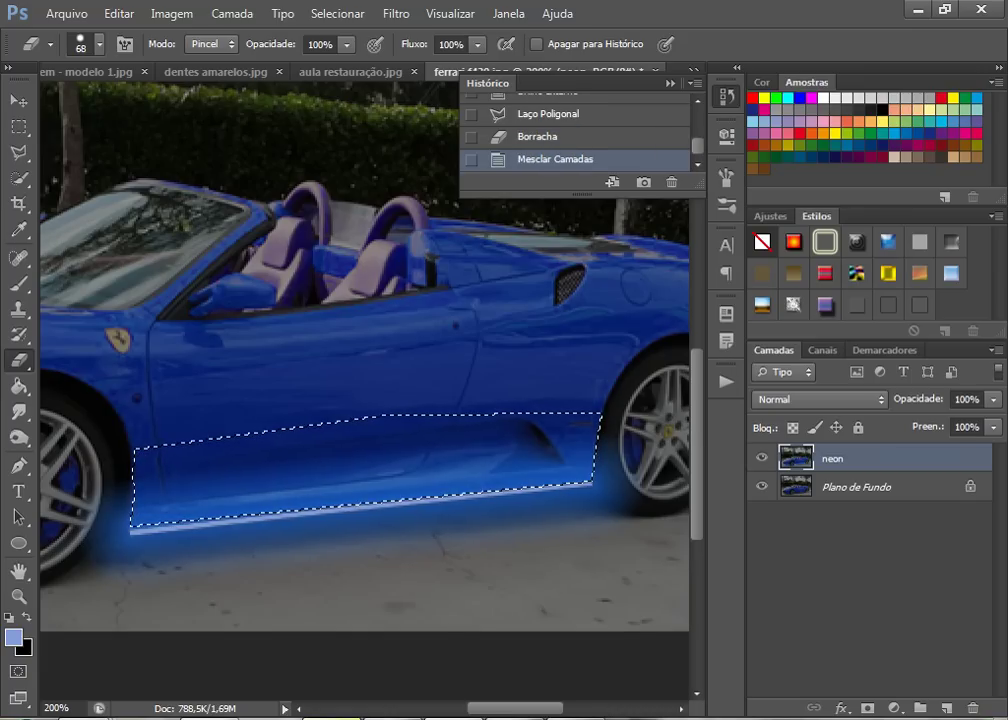
Clear the glow inside the sill selection, review it, then step back before the merge
key(Delete)
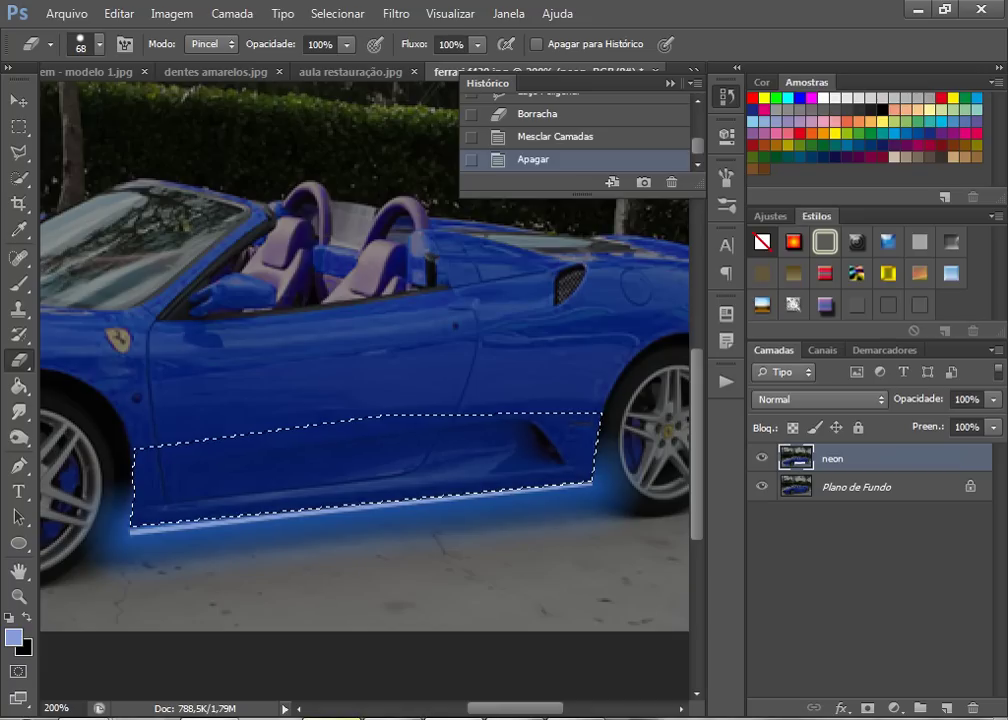
key(ctrl+d)
key(ctrl+0)
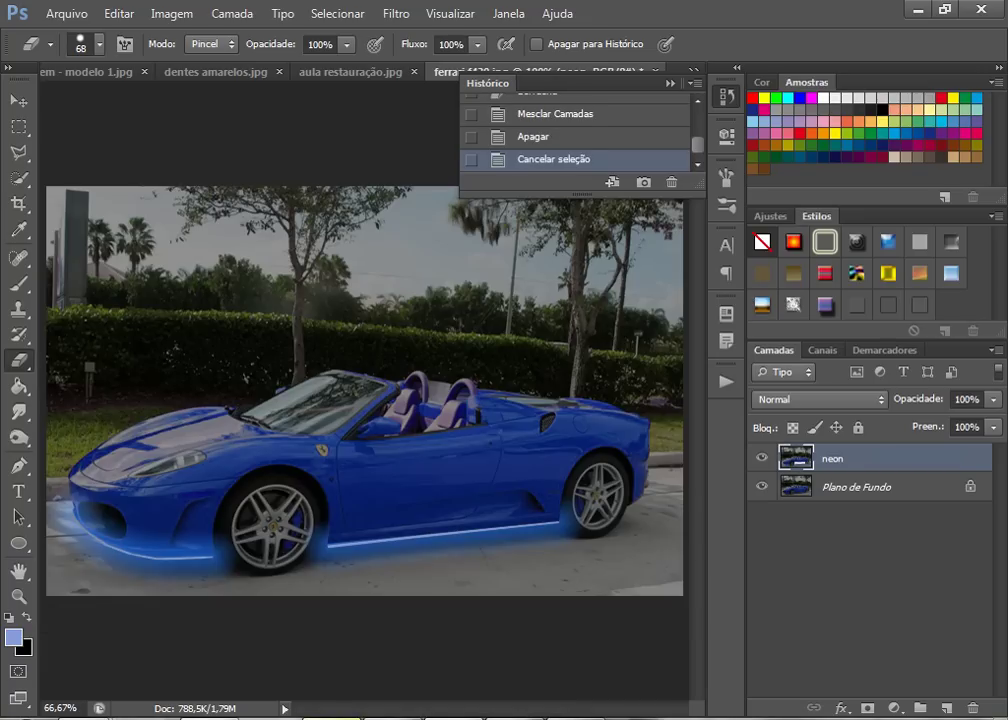
key(ctrl+plus)
key(ctrl+alt+z)
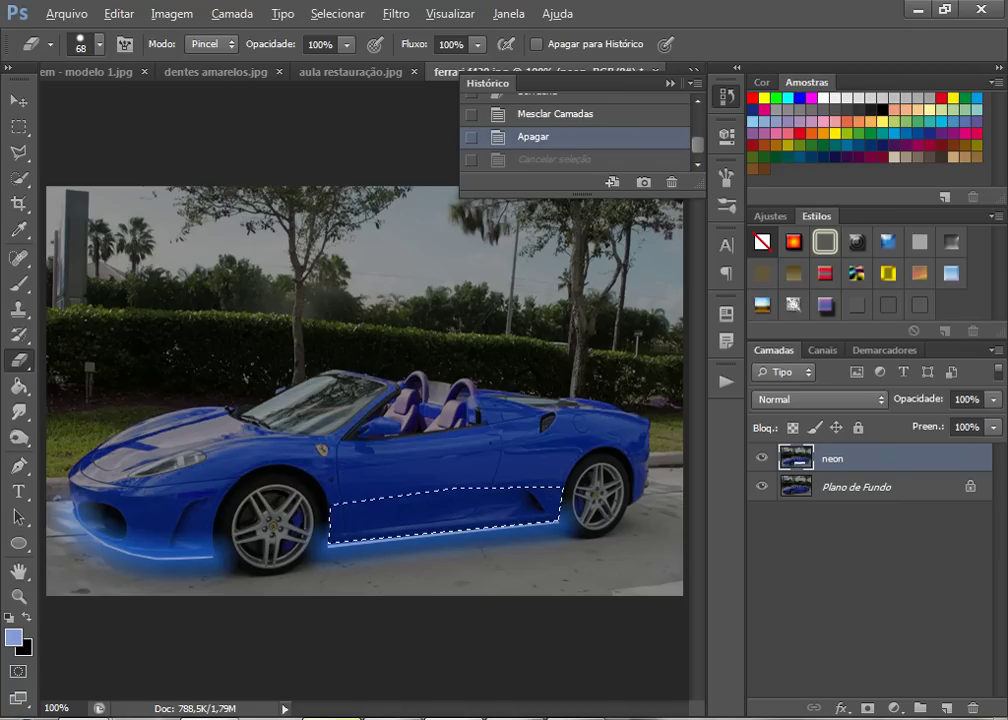
key(ctrl+alt+z)
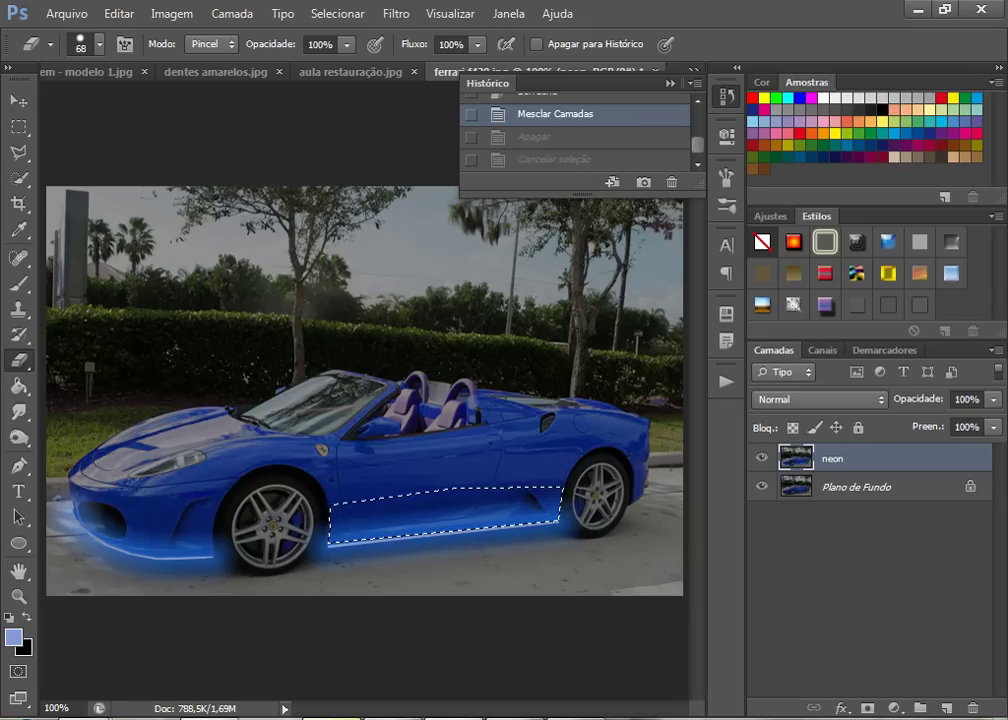
key(ctrl+alt+z)
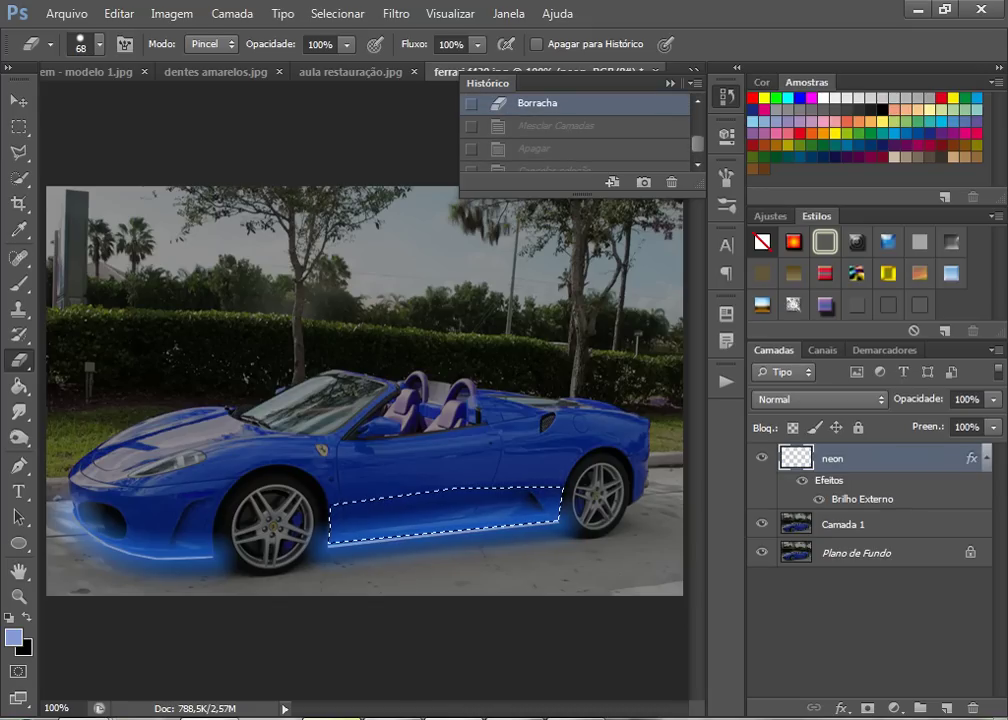
Lower the layer opacity to about 80%, re-merge into neon, and clear the sill glow
mouse_move(993, 399)
mouse_down()
mouse_move(978, 421)
mouse_move(960, 421)
mouse_move(975, 421)
mouse_up()
right_click(846, 524)
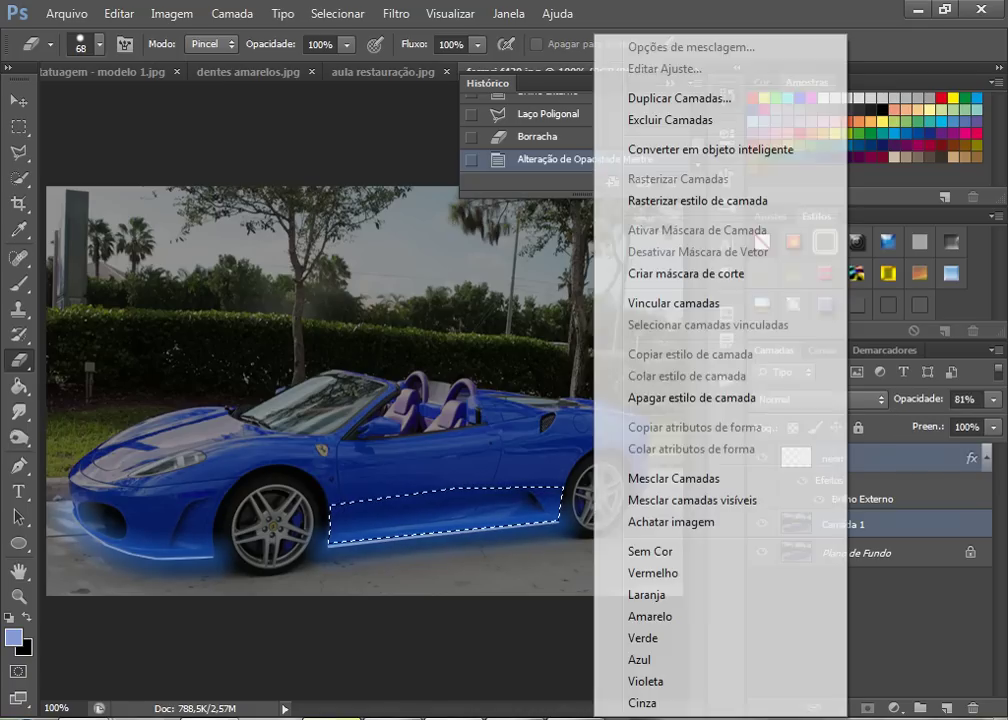
click(660, 477)
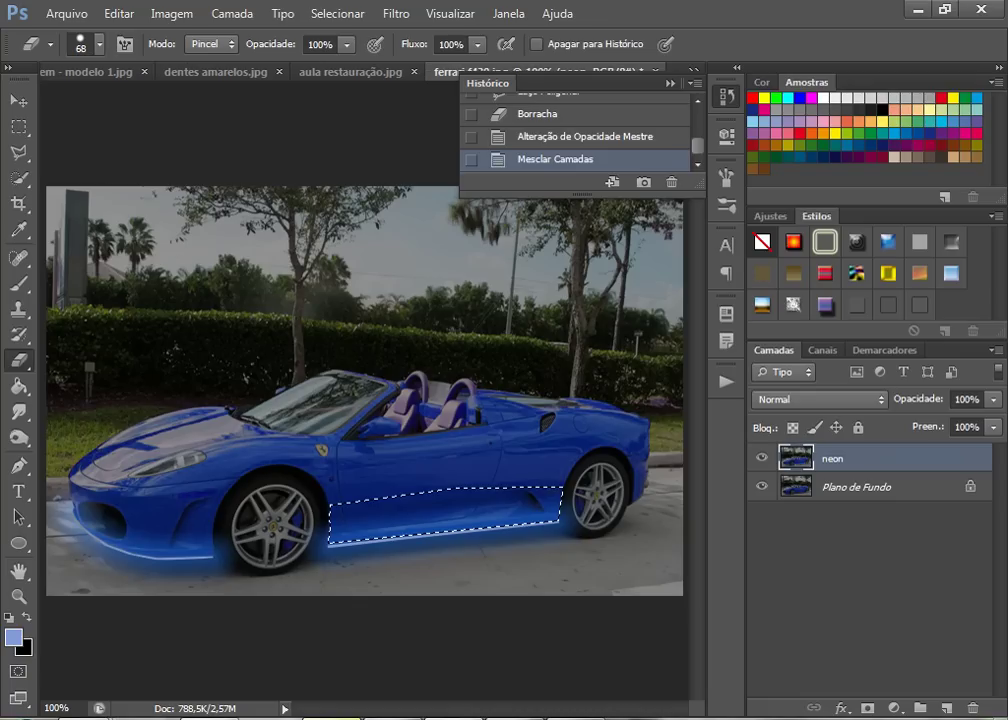
key(Delete)
key(v)
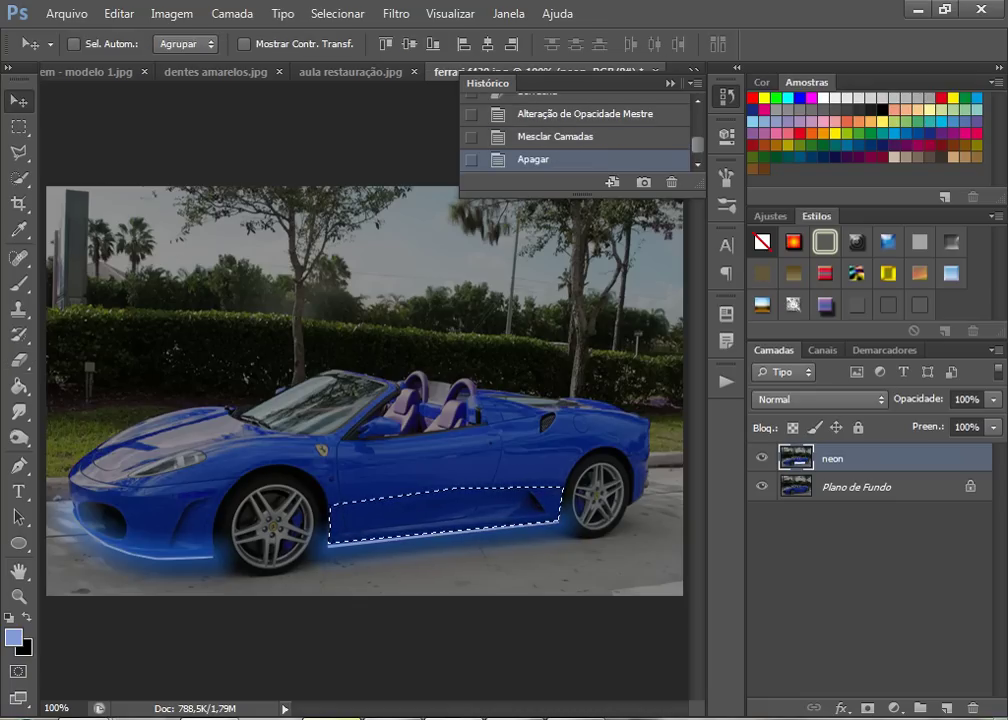
key(ctrl+d)
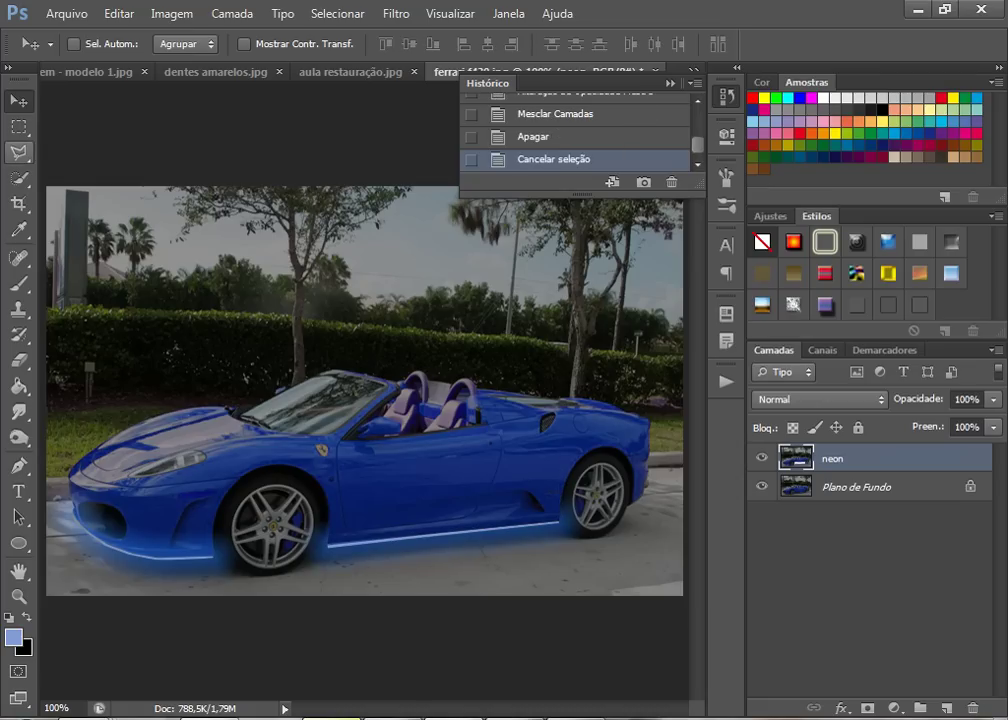
key(l)
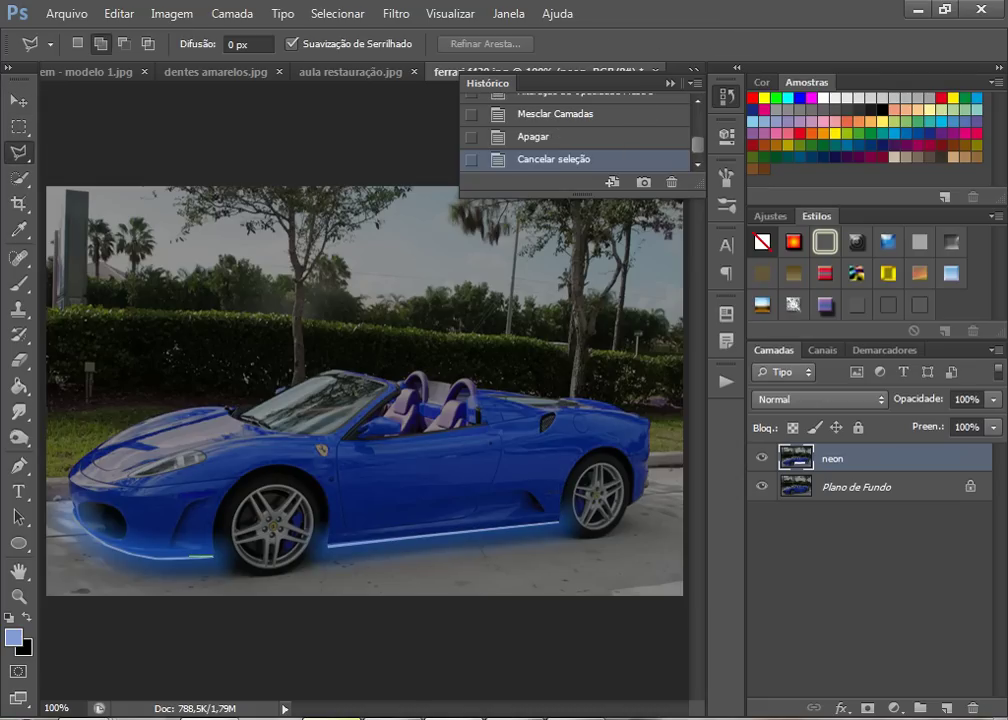
Outline the glow over the front bumper with a polygonal selection
click(184, 557)
click(115, 547)
click(92, 533)
click(75, 511)
click(72, 484)
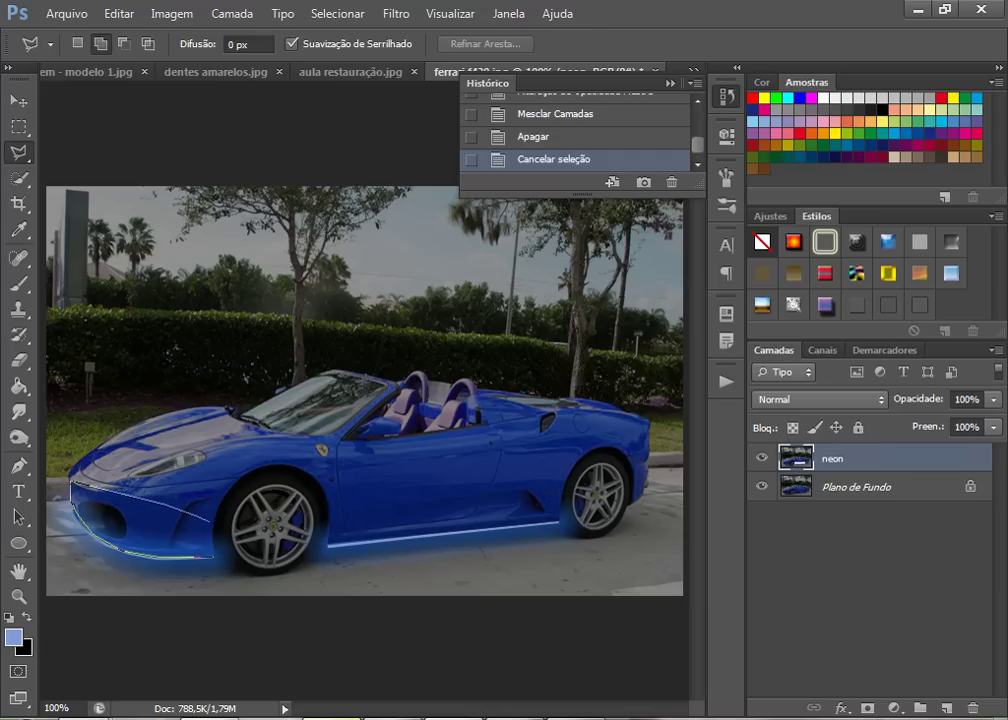
double_click(210, 523)
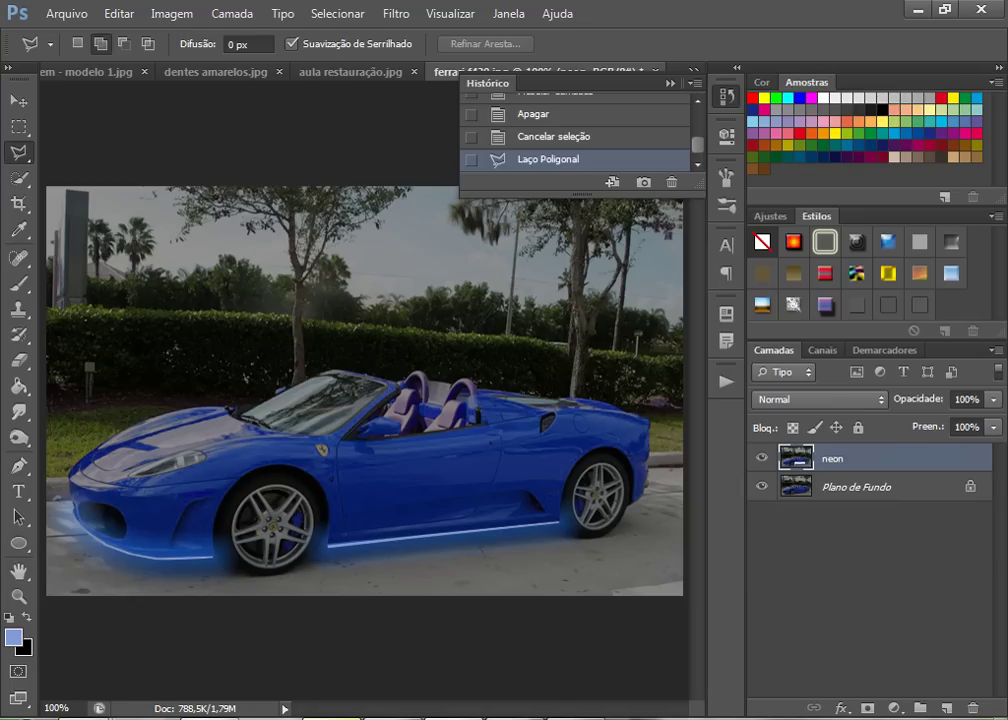
Delete the blue haze inside the bumper selection and deselect
key(Delete)
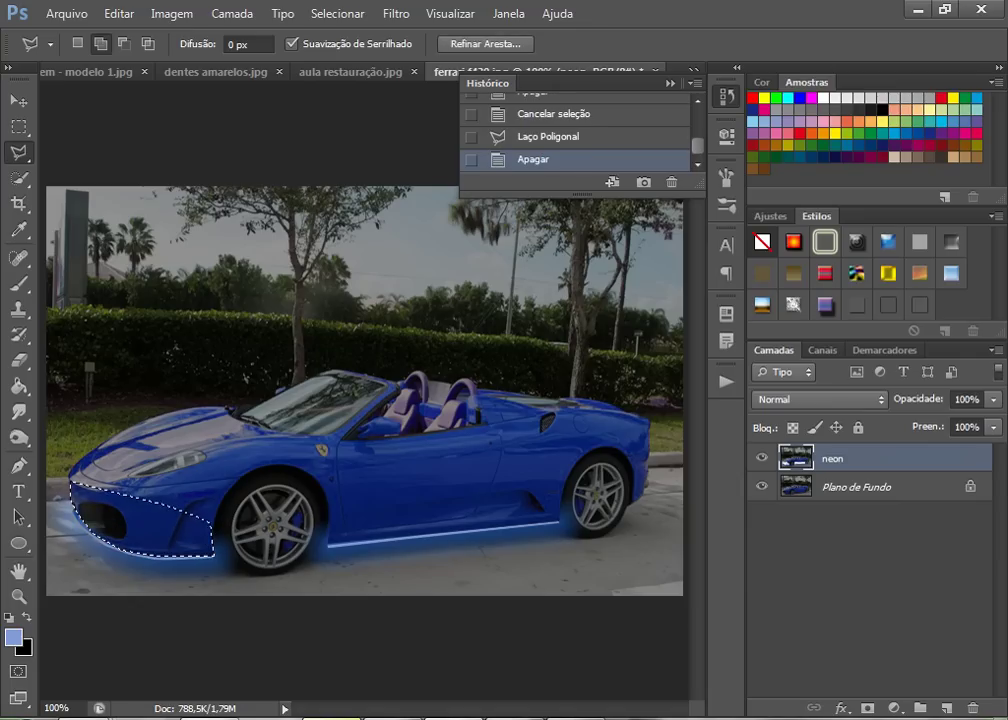
key(ctrl+d)
key(ctrl+minus)
key(ctrl+plus)
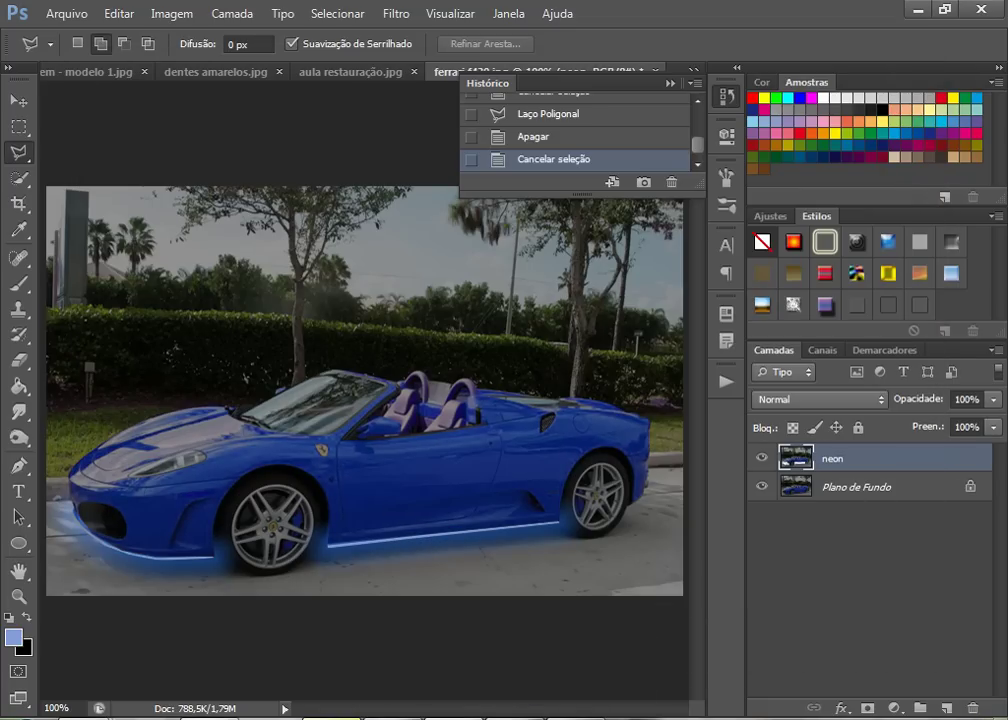
key(ctrl+o)
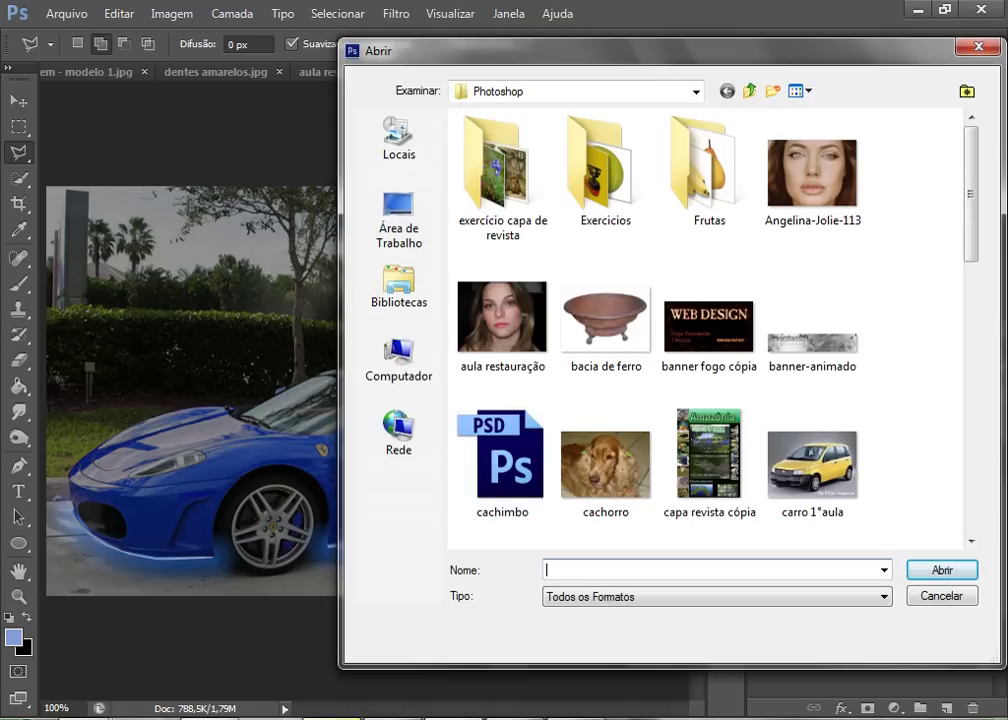
Open the Roda wheel image and paste the rim into the Ferrari photo
scroll(710, 330, down, 5)
double_click(605, 517)
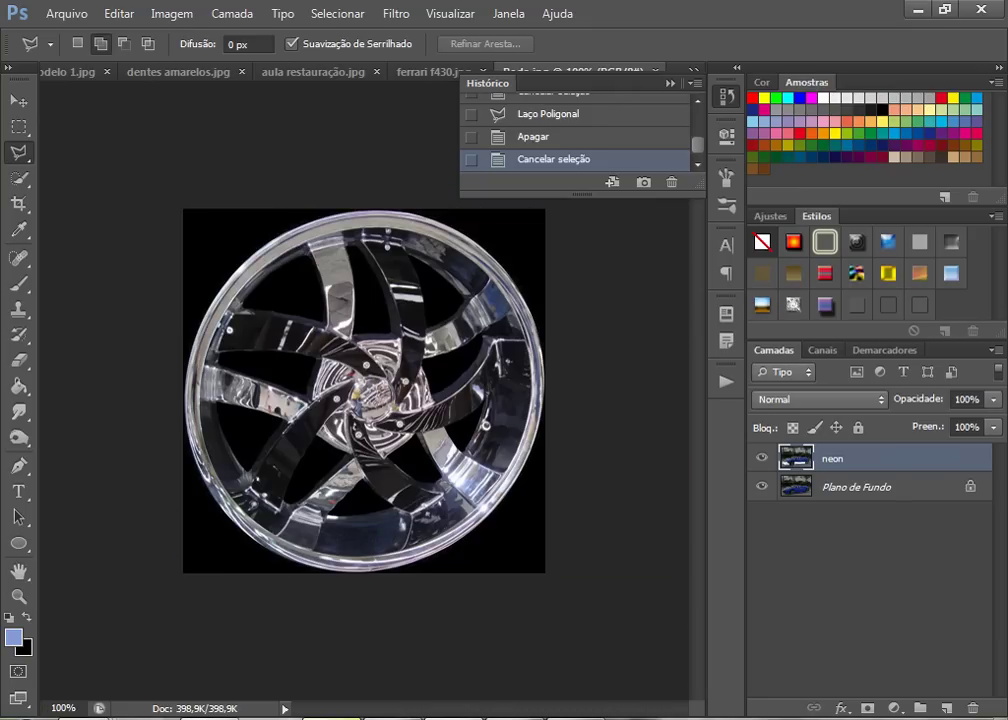
key(ctrl+a)
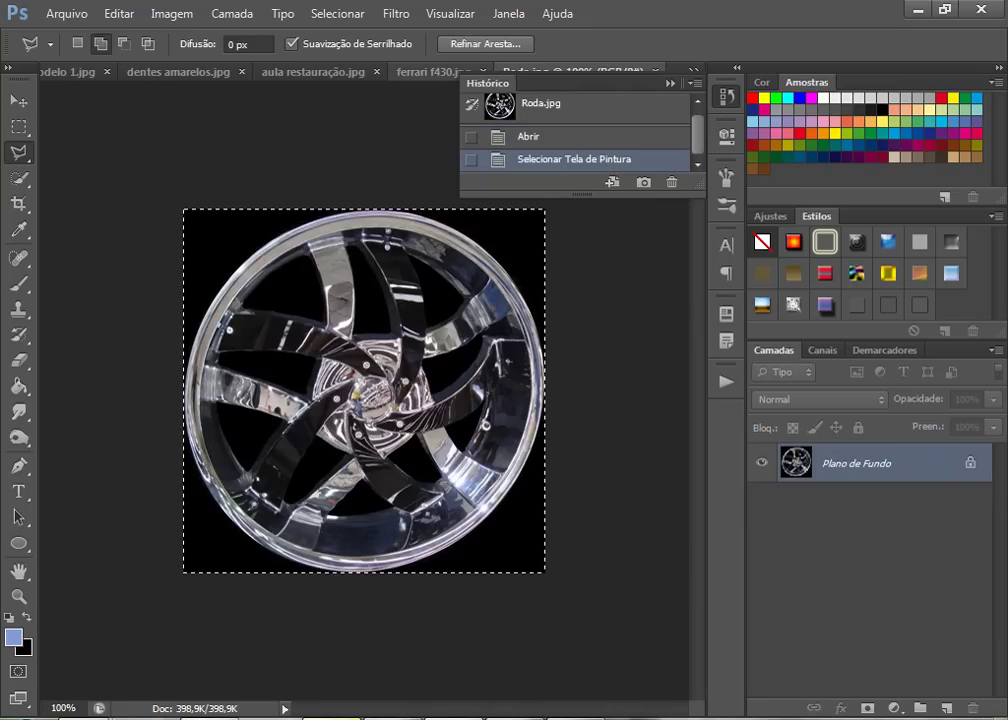
click(425, 72)
key(ctrl+v)
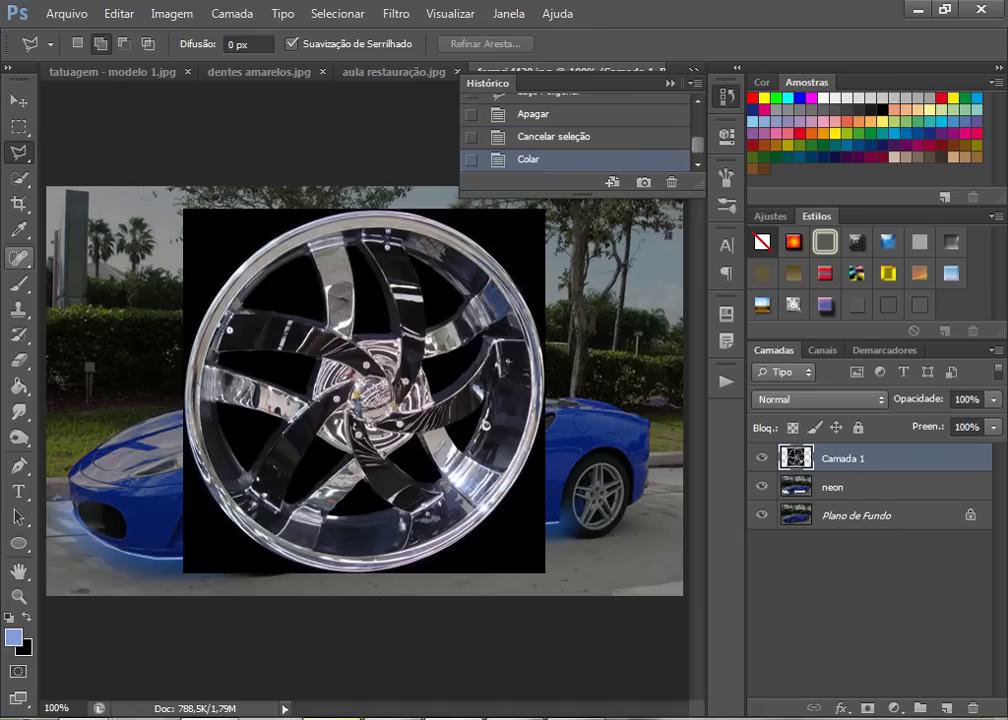
Remove the rim's black background using the Magic Wand
click(18, 178)
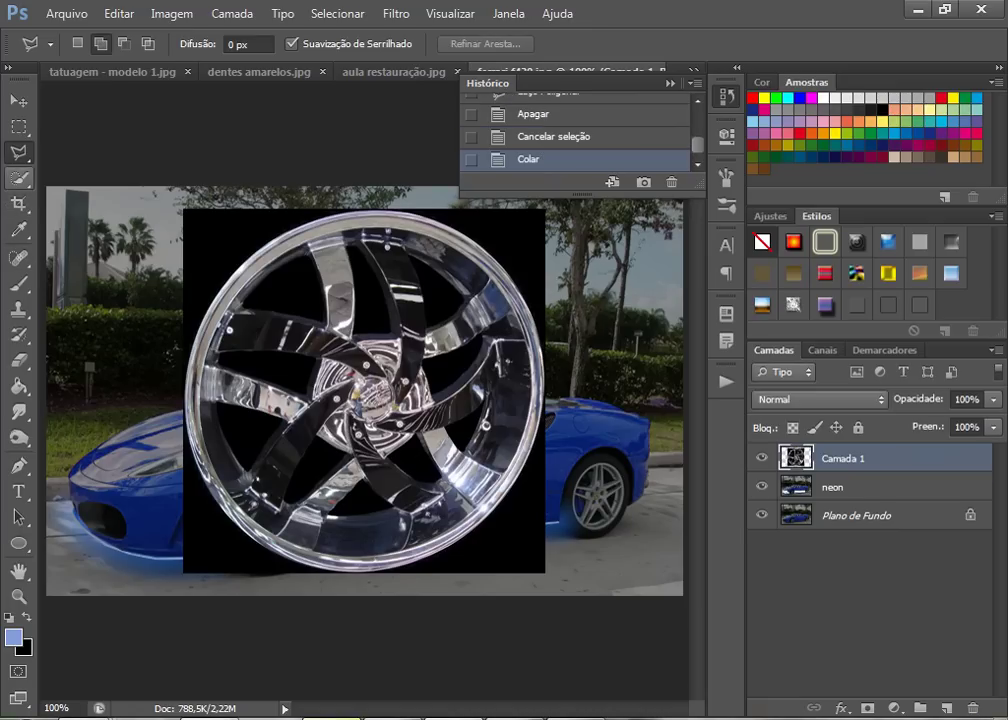
click(139, 193)
click(205, 230)
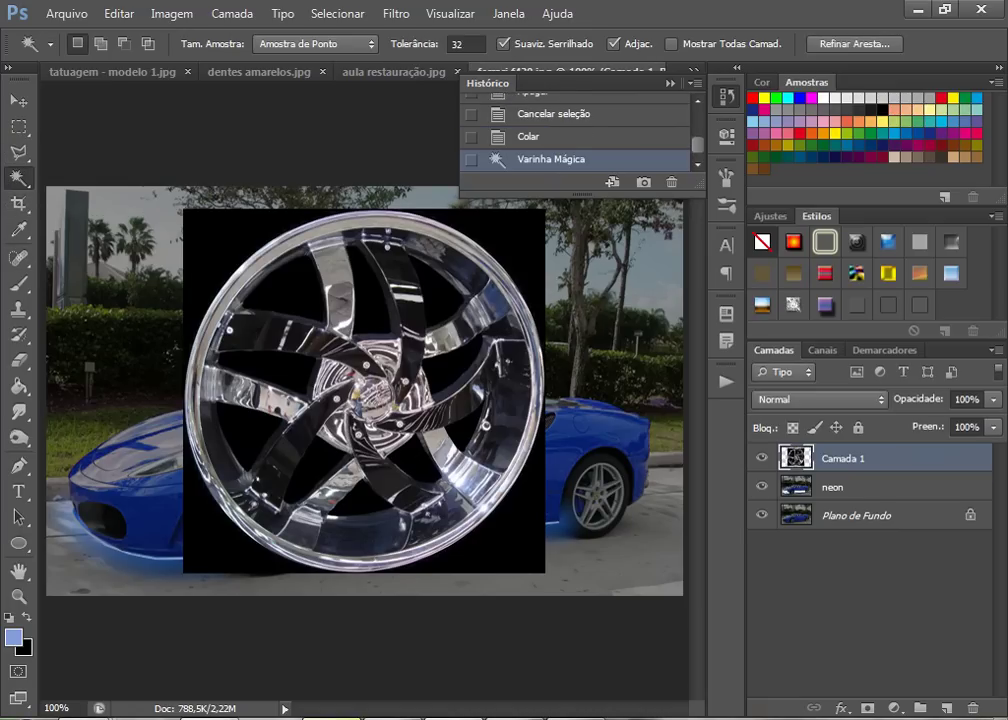
key(Delete)
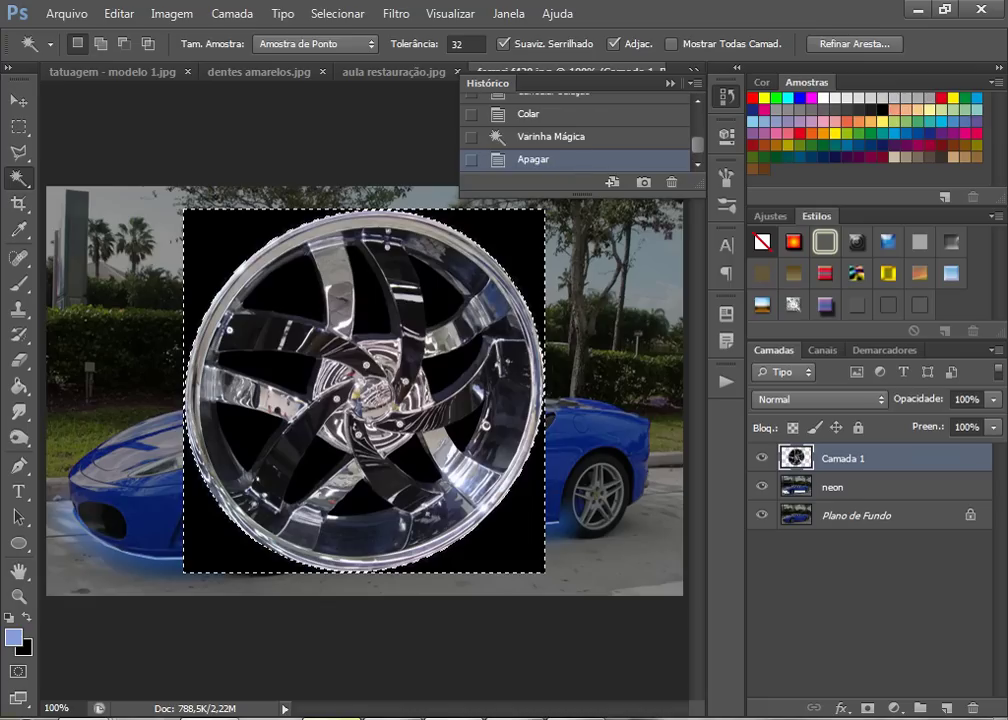
key(ctrl+d)
key(ctrl+t)
Shrink the rim to about 44% and fit it over the car's front wheel
drag(184, 210, 439, 465)
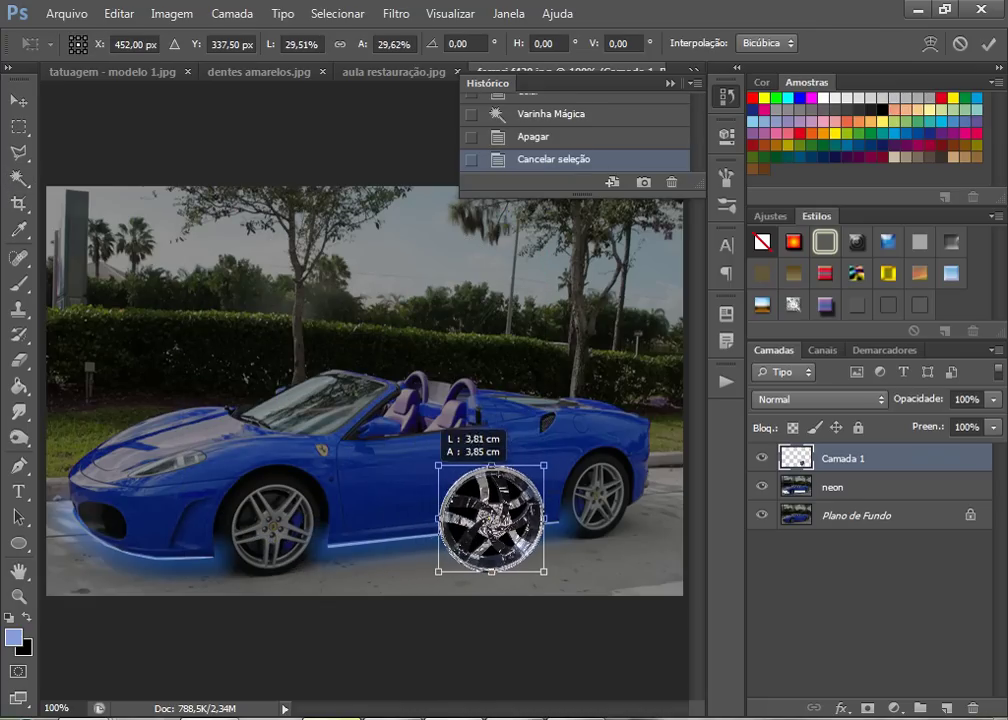
drag(494, 493, 281, 507)
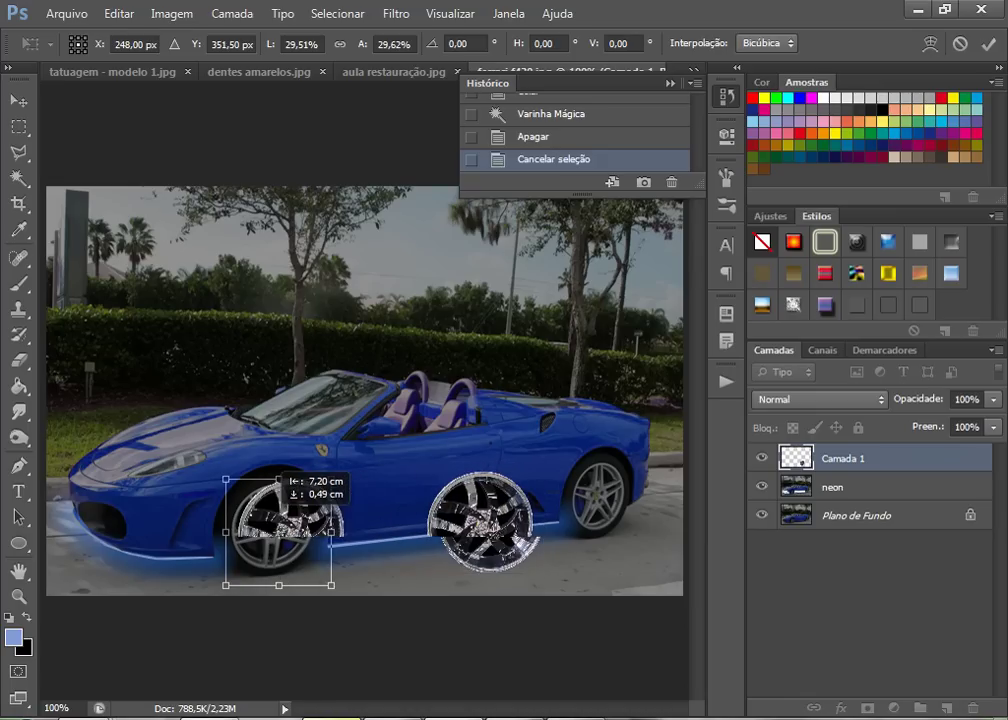
mouse_move(226, 480)
mouse_down()
mouse_move(274, 508)
mouse_move(270, 500)
mouse_move(316, 486)
mouse_move(300, 484)
mouse_up()
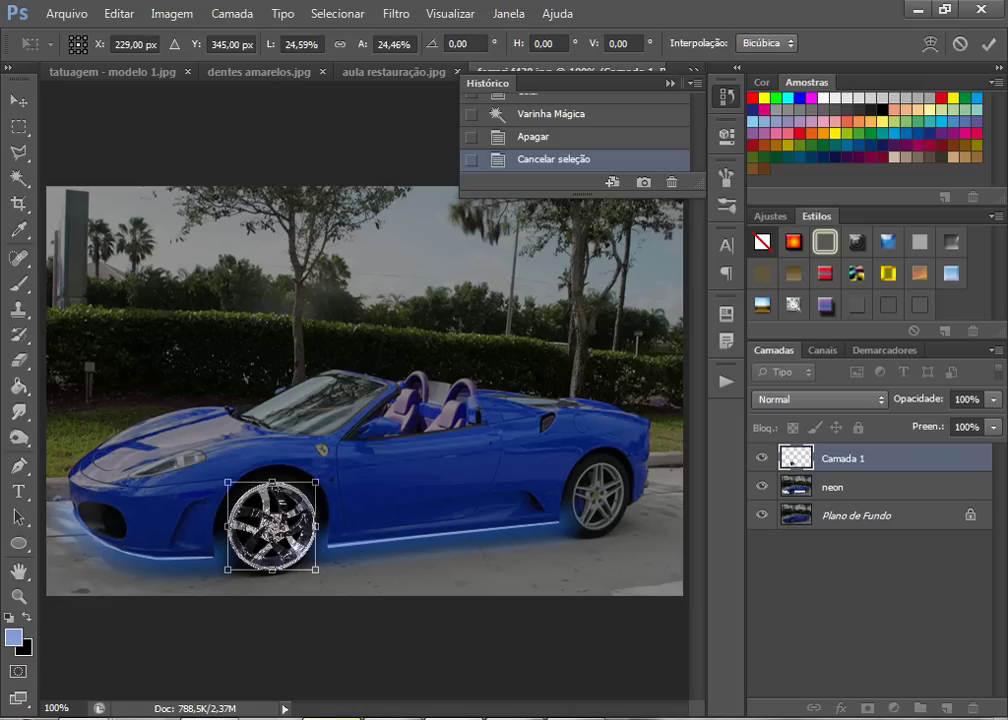
key(Down)
key(Down)
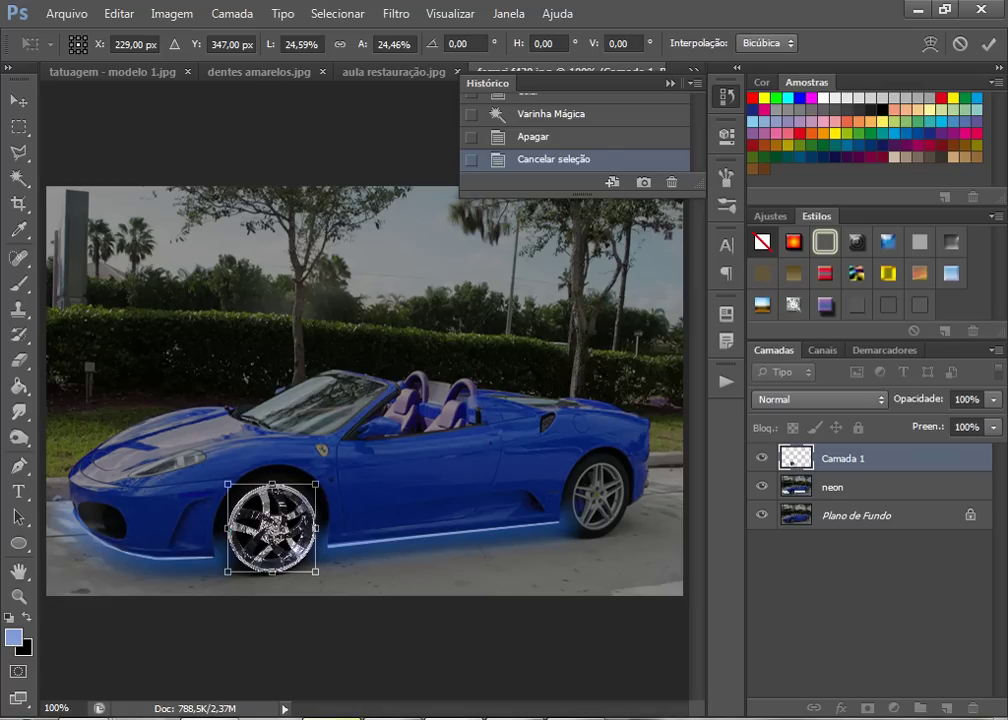
key(Return)
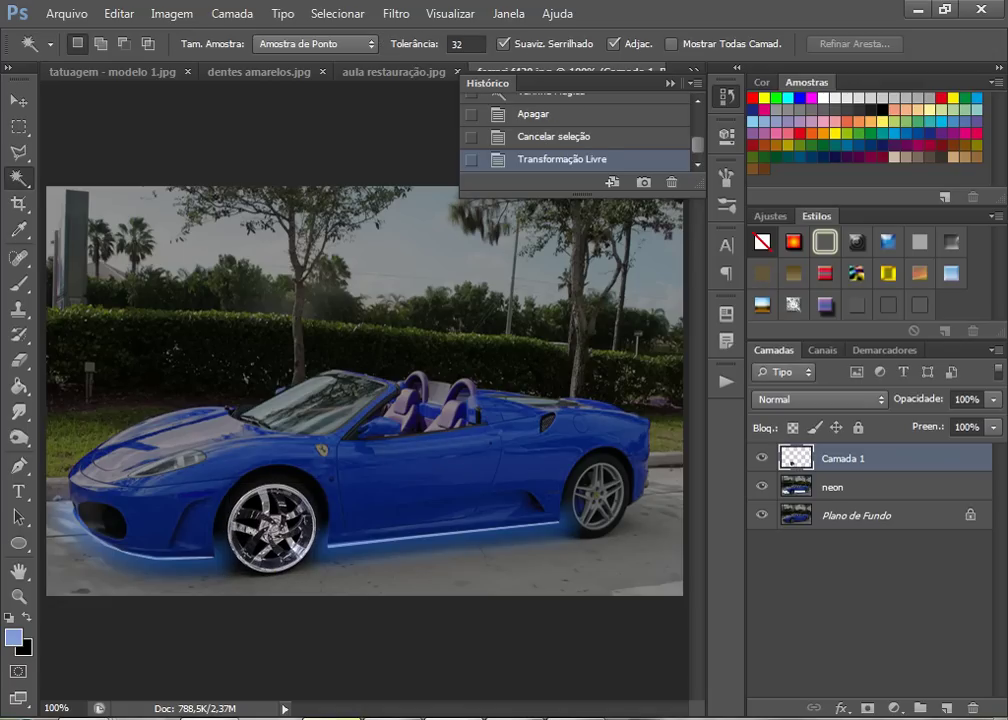
key(ctrl+t)
drag(272, 571, 272, 574)
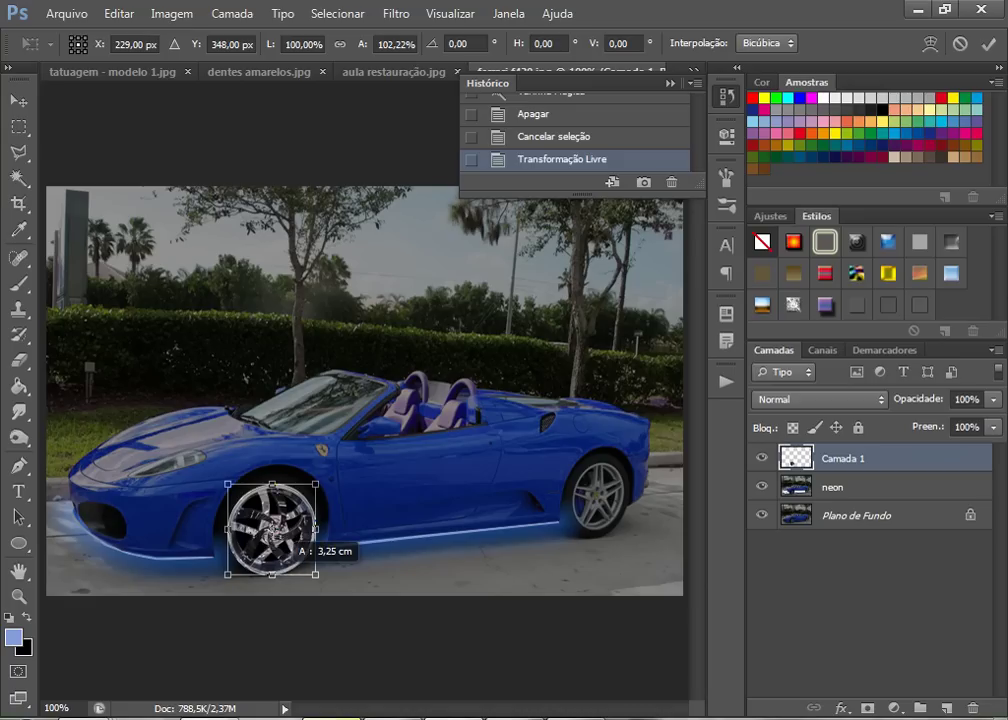
key(Return)
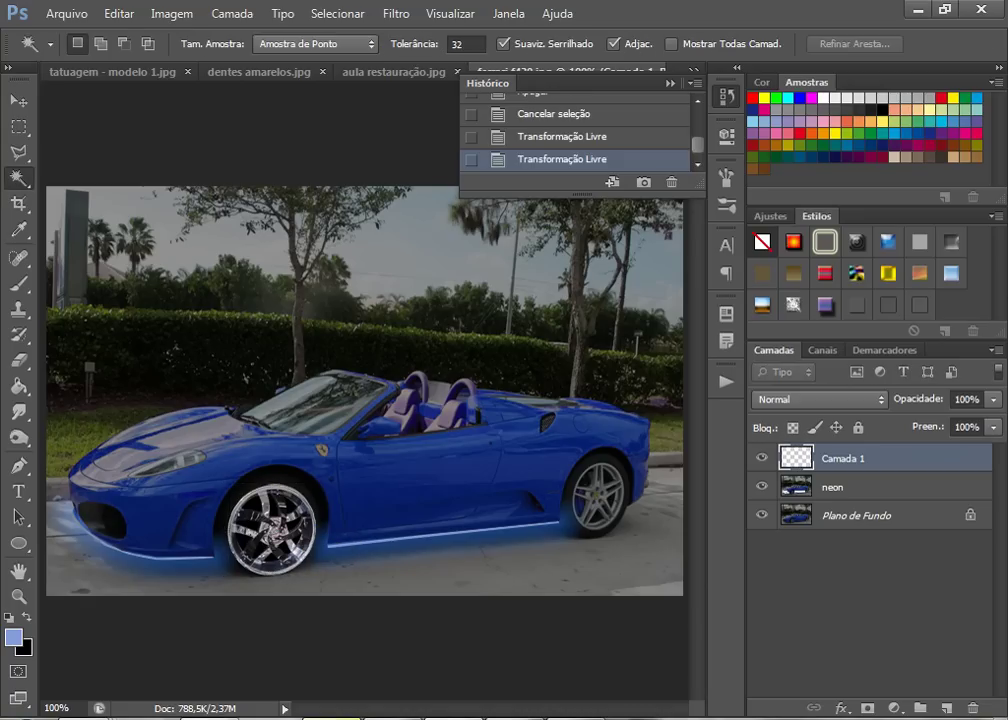
Squash the front rim's height to fit the arch and duplicate it as Camada 1 cópia
key(ctrl+0)
key(ctrl+plus)
key(ctrl+plus)
scroll(365, 400, down, 3)
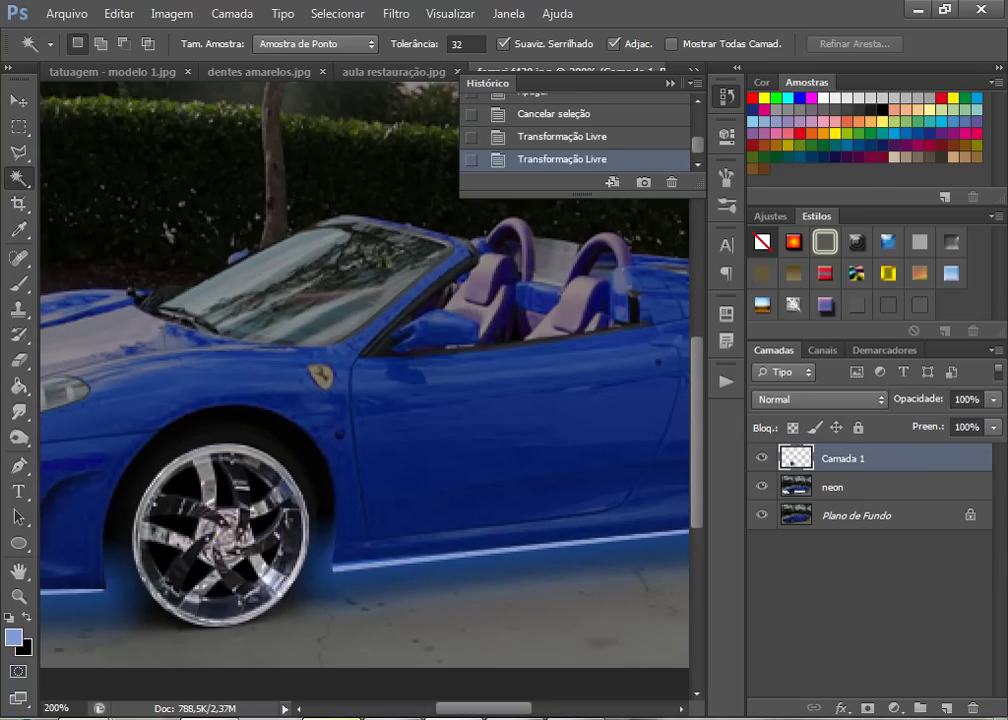
key(ctrl+t)
drag(220, 627, 221, 612)
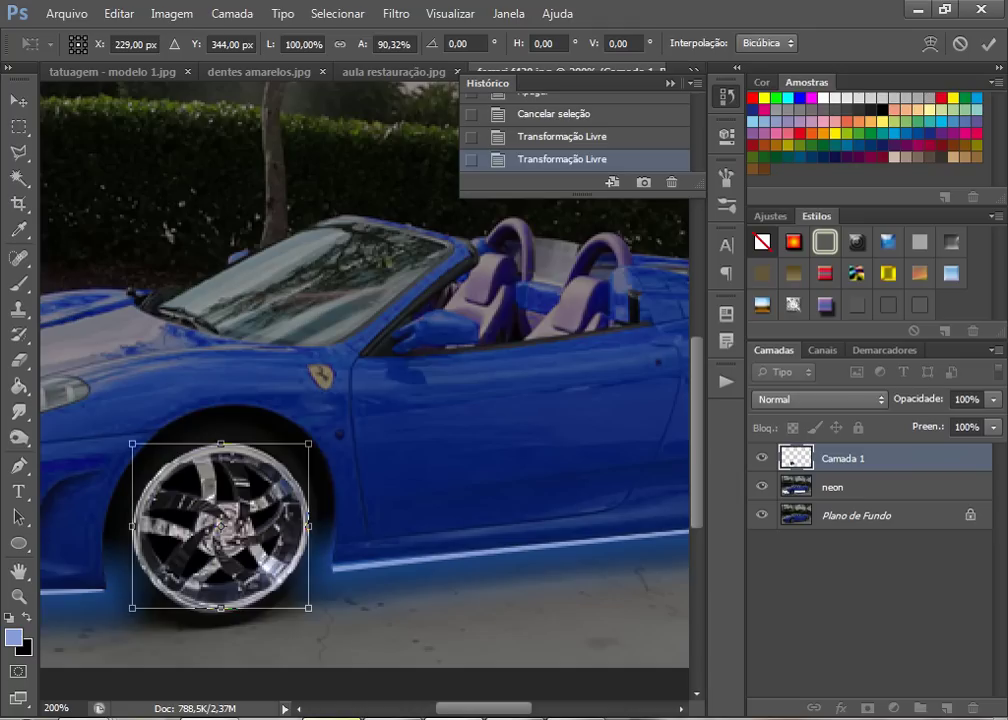
key(Return)
key(ctrl+minus)
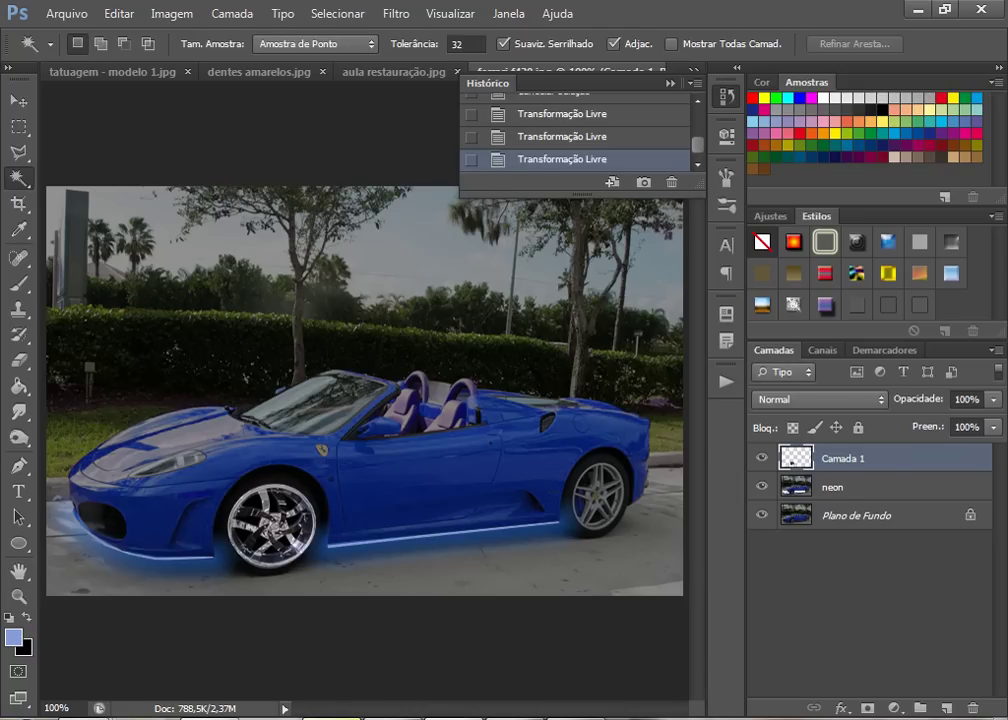
key(ctrl+j)
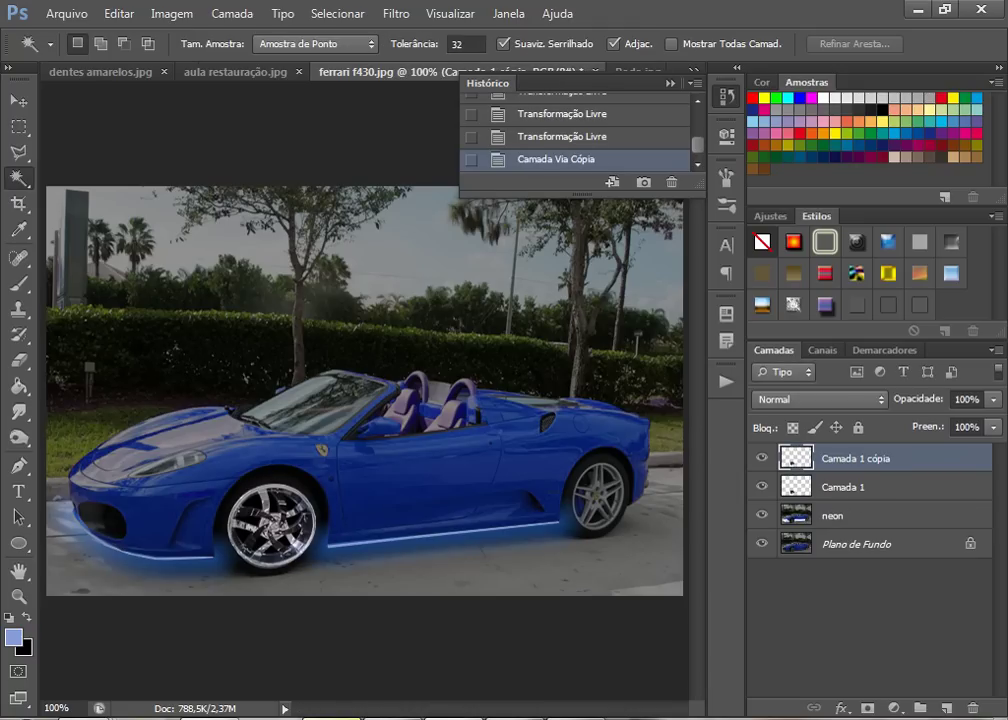
Move the copied rim onto the rear wheel and resize its width and height to fit
key(v)
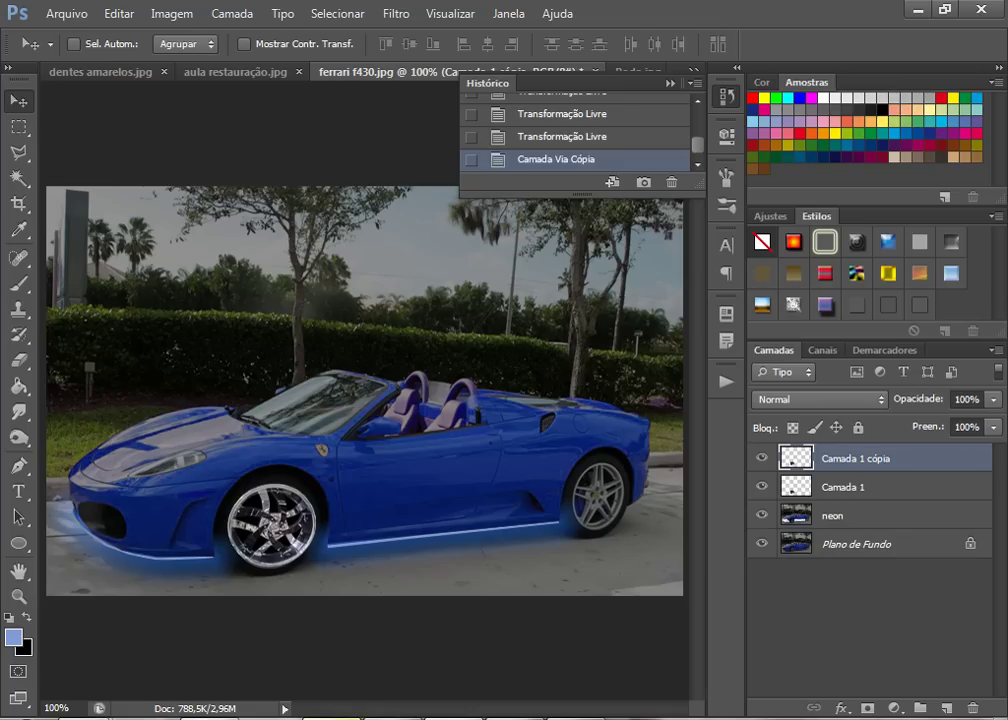
mouse_move(278, 528)
mouse_down()
mouse_move(600, 510)
mouse_move(600, 497)
mouse_up()
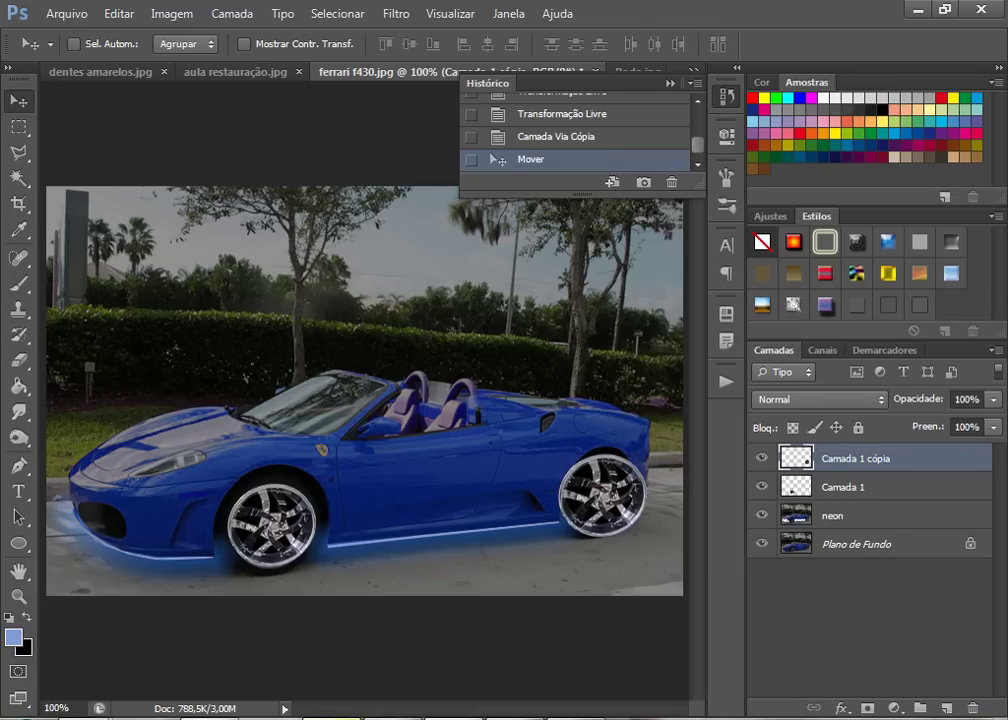
key(ctrl+t)
drag(646, 454, 624, 460)
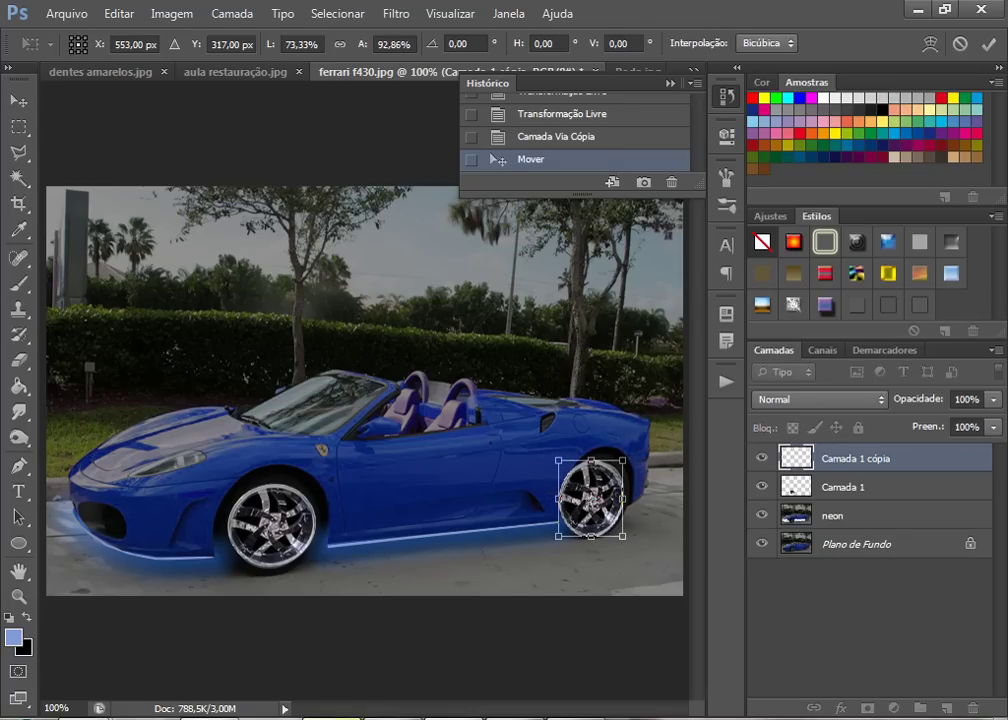
drag(558, 498, 628, 497)
drag(599, 536, 599, 533)
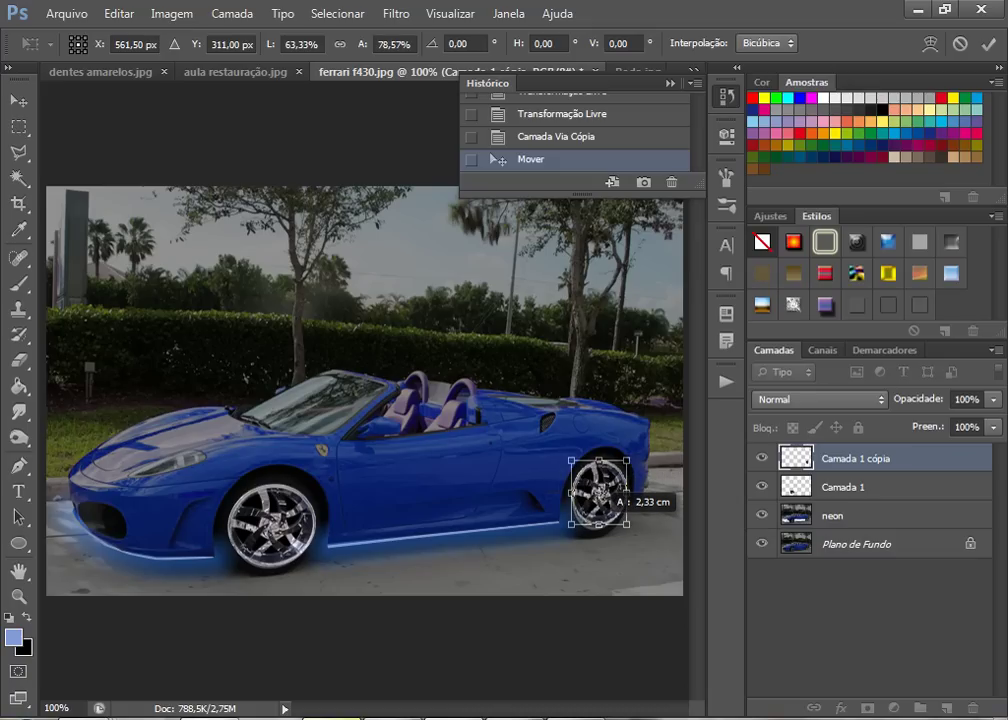
drag(606, 522, 599, 524)
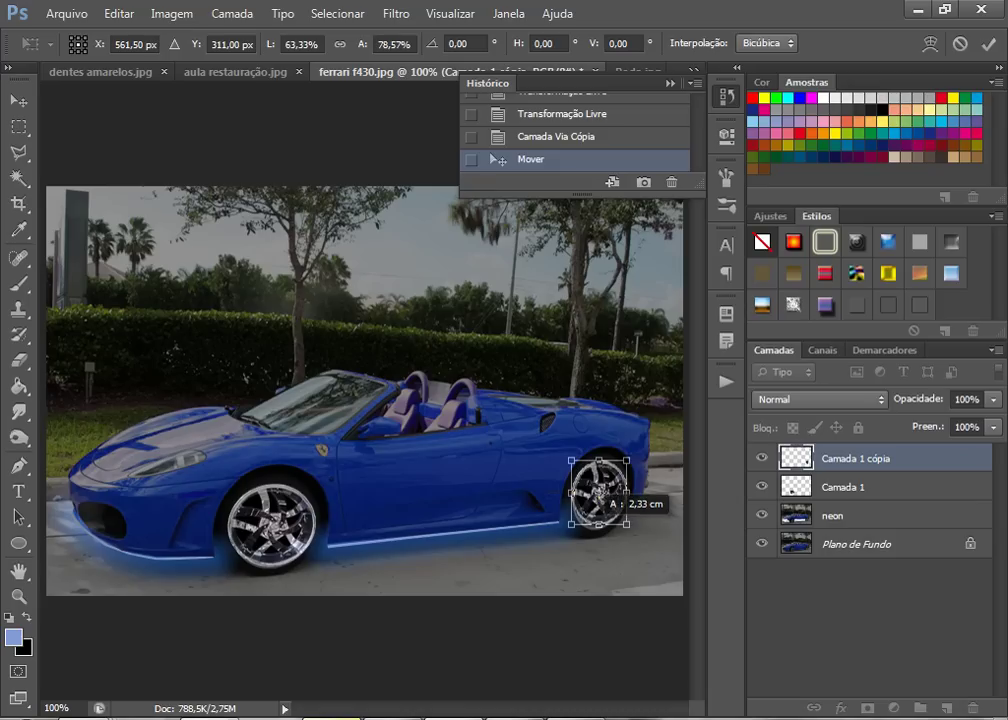
key(Return)
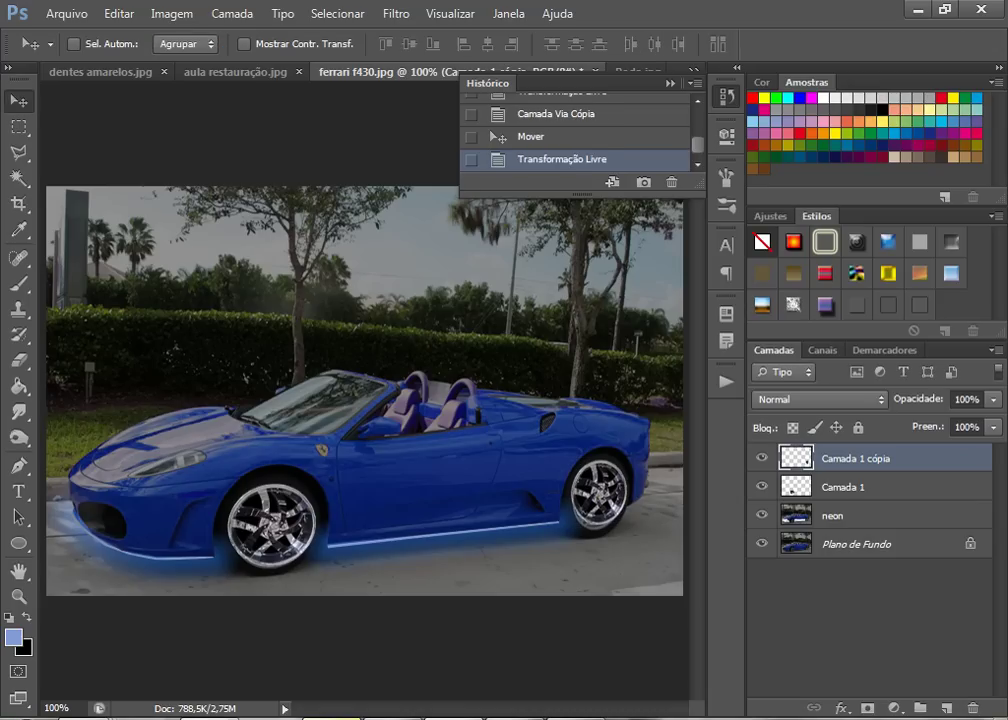
key(ctrl+plus)
key(ctrl+plus)
Stretch the rear chrome rim about 15 px taller to fill the rear wheel, then fit the photo on screen
scroll(365, 390, right, 5)
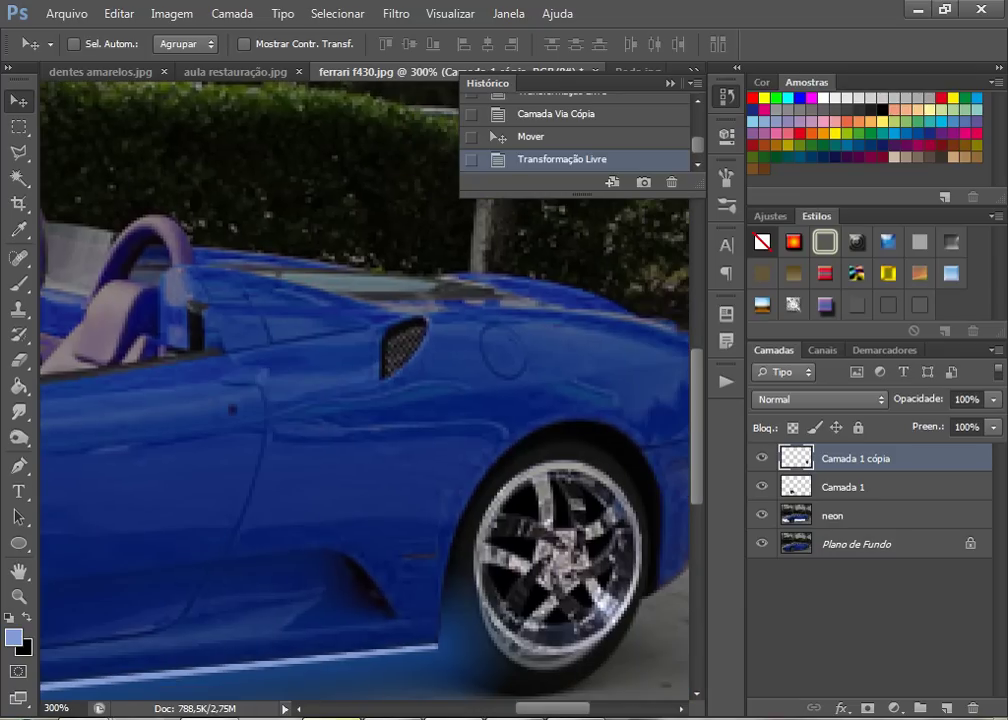
key(ctrl+t)
drag(557, 656, 557, 671)
key(Return)
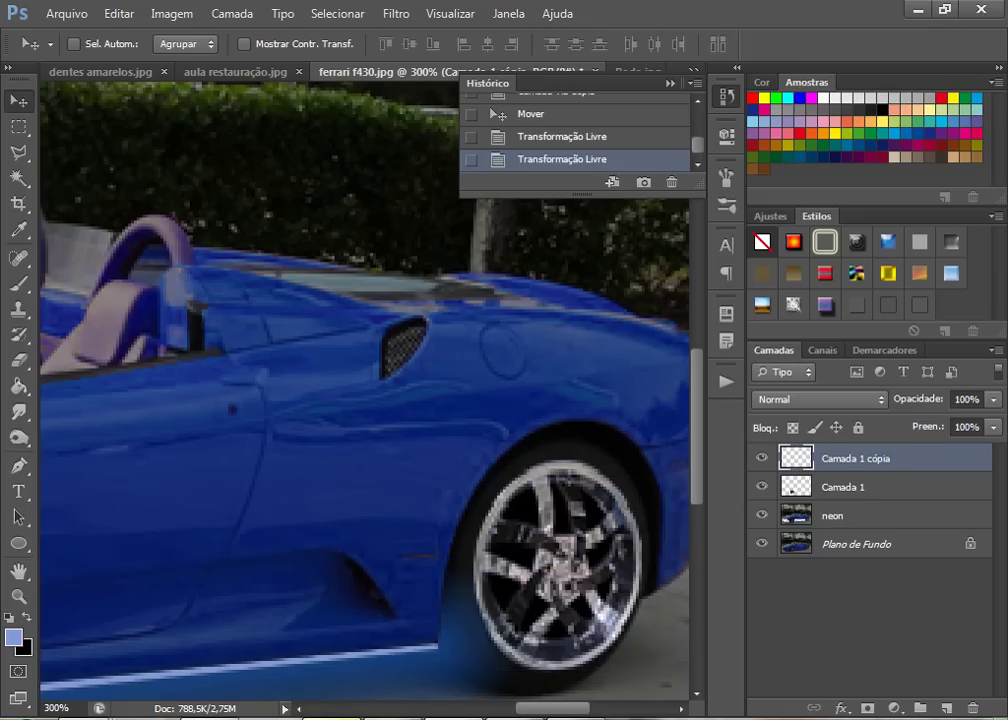
key(ctrl+0)
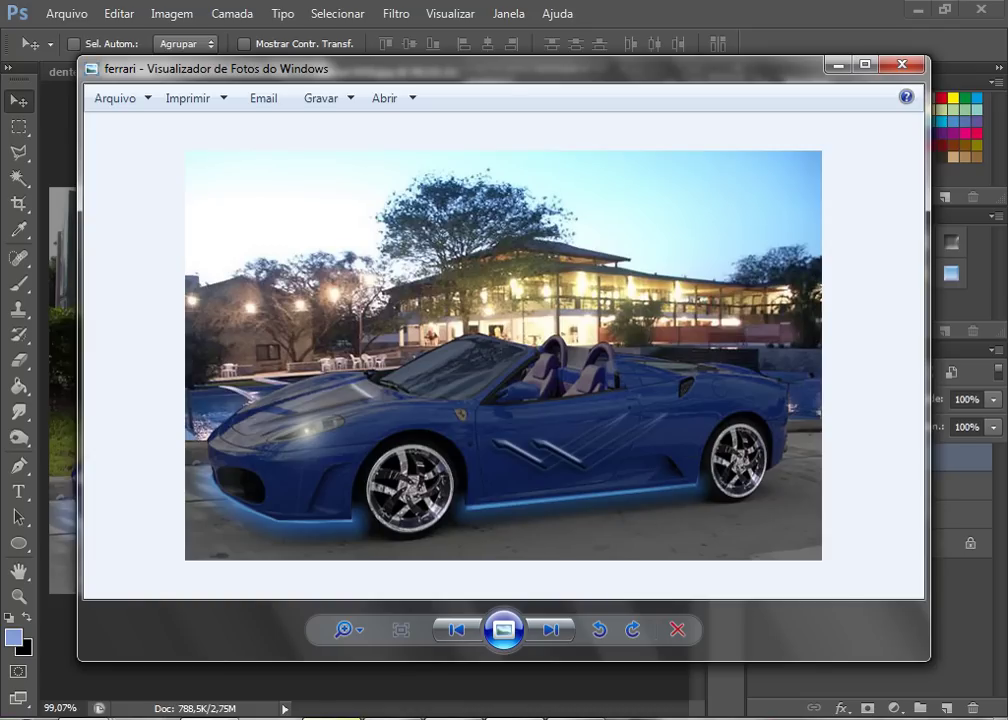
key(alt+F4)
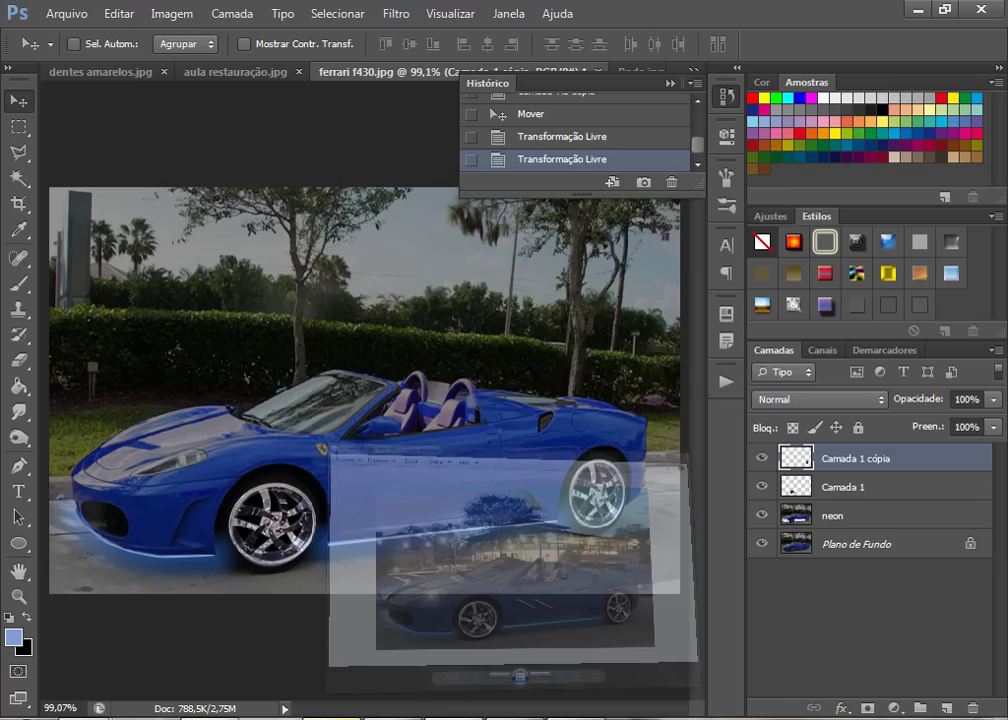